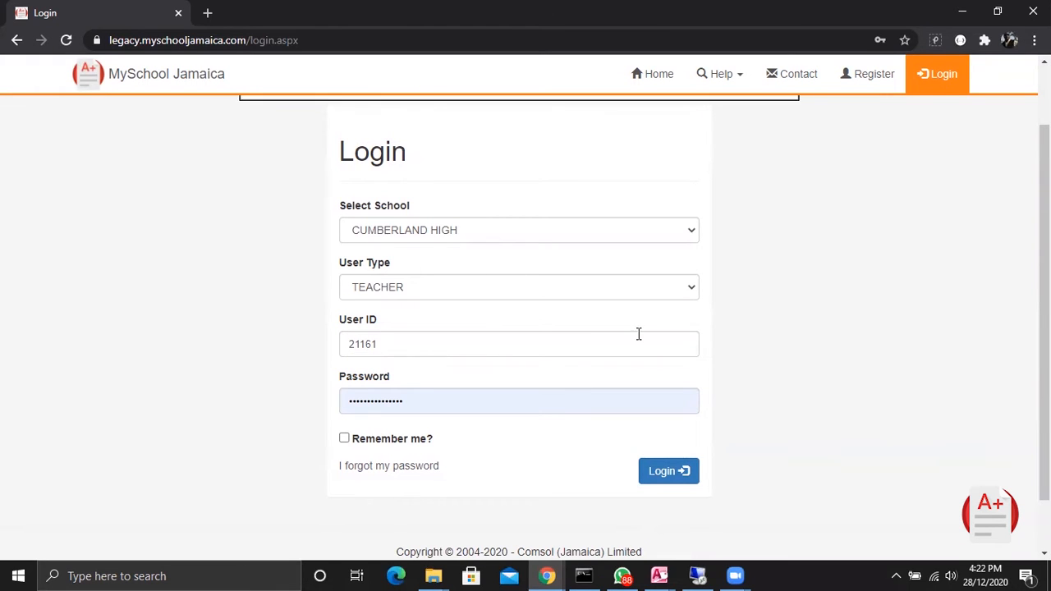
- Log in to the CUMBERLAND HIGH teacher portal with the credentials already filled in
click(664, 473)
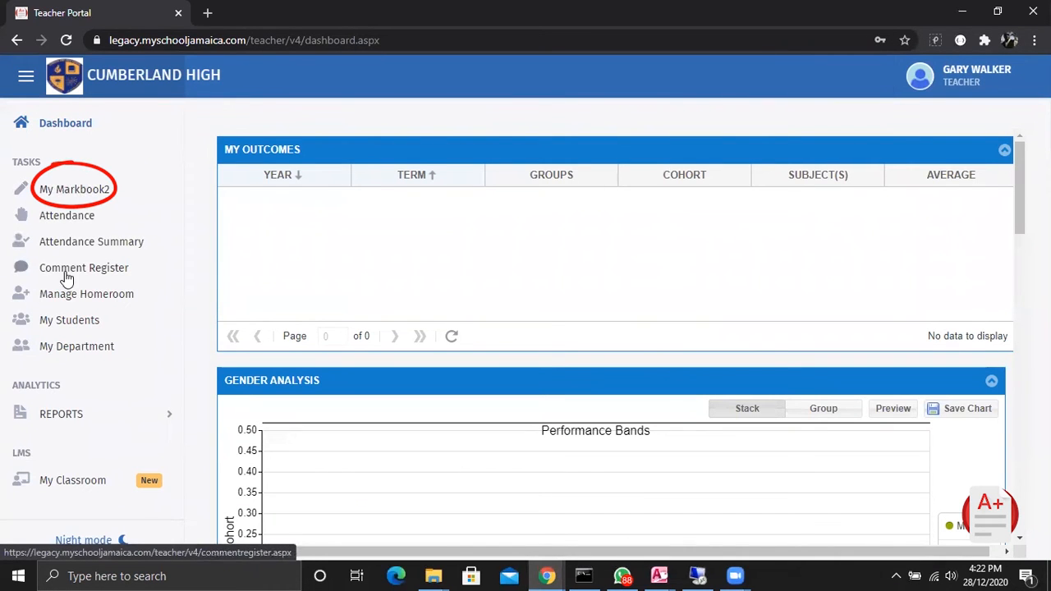
click(26, 76)
click(26, 76)
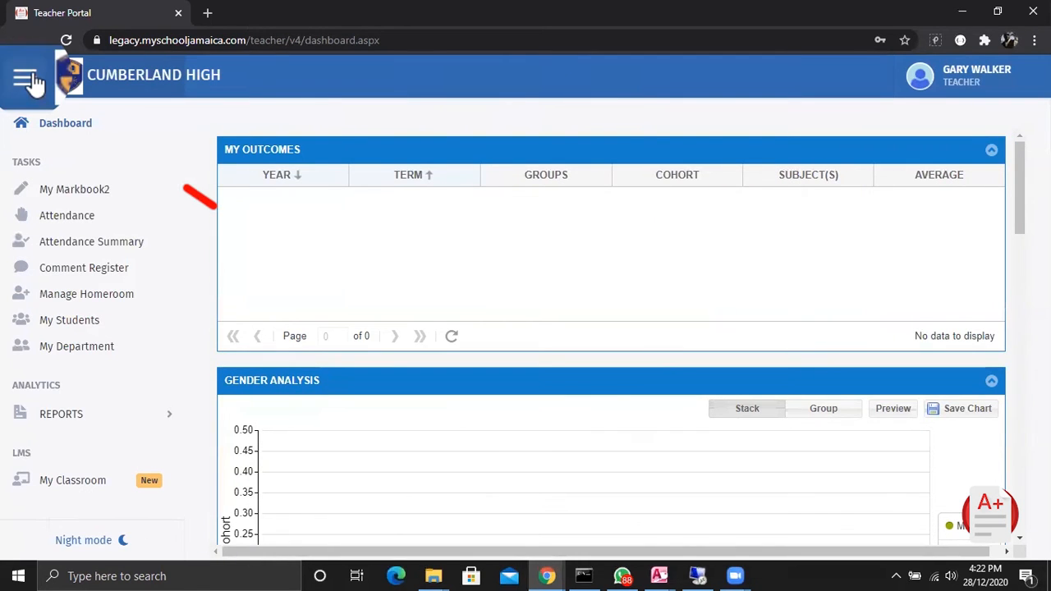
click(27, 77)
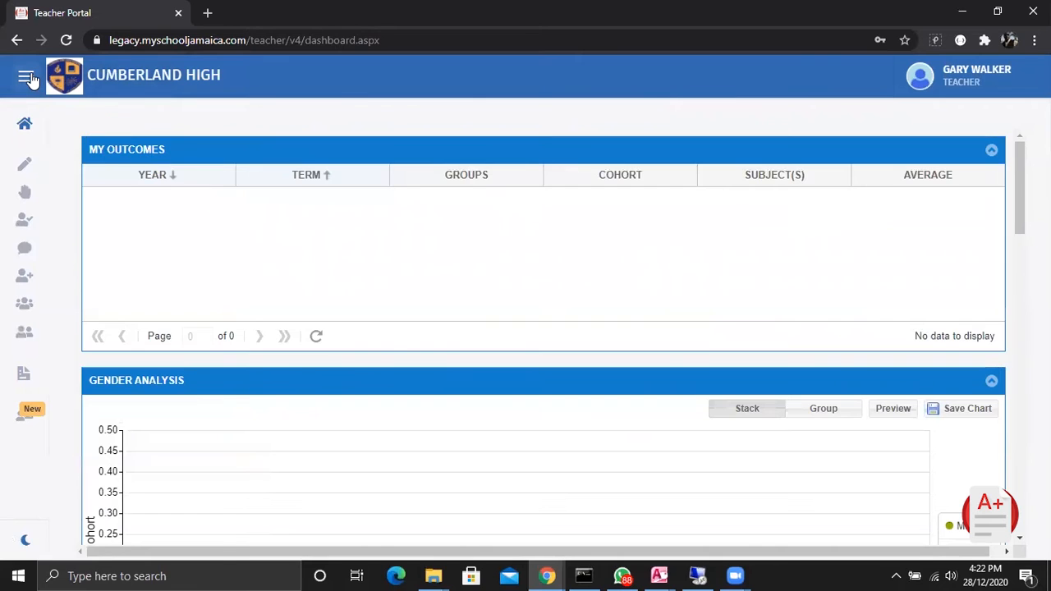
click(27, 77)
- Open My Markbook2 with the side navigation collapsed and view the 10BIO.GW.20.1 and 7.C Biology marksheets
click(82, 189)
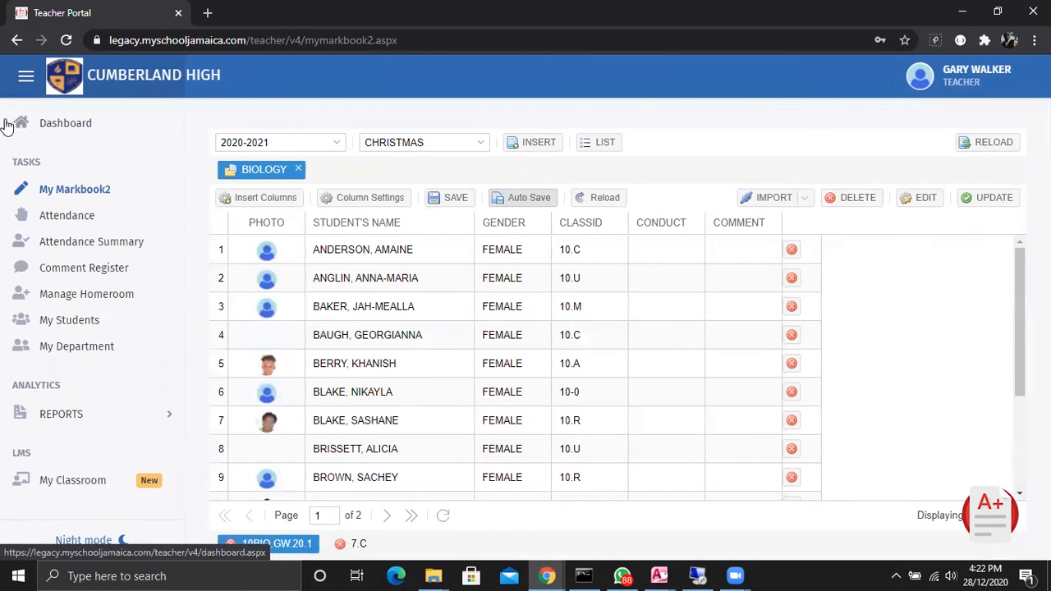
click(26, 77)
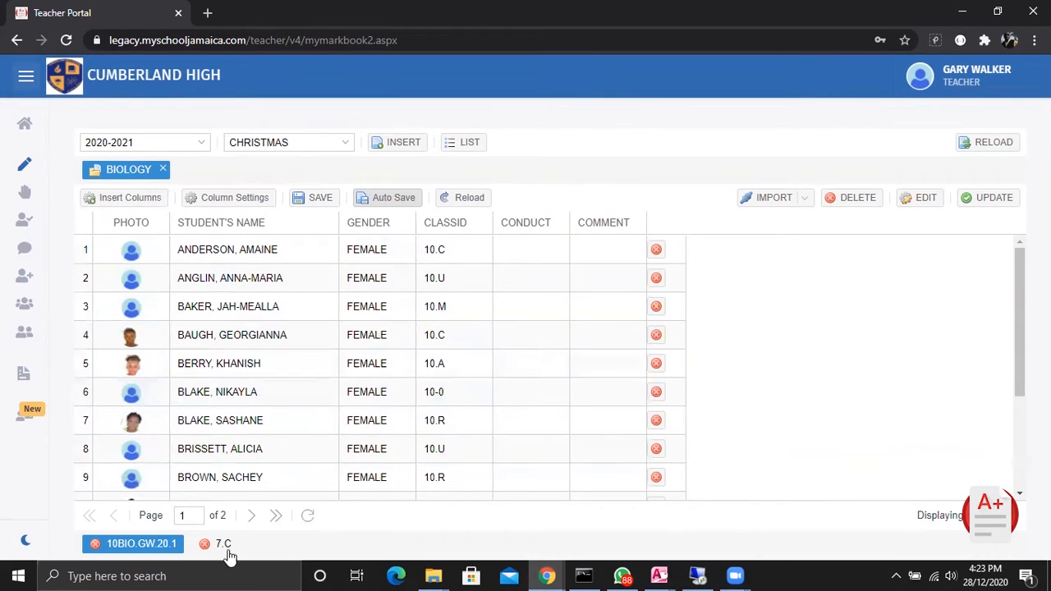
click(141, 545)
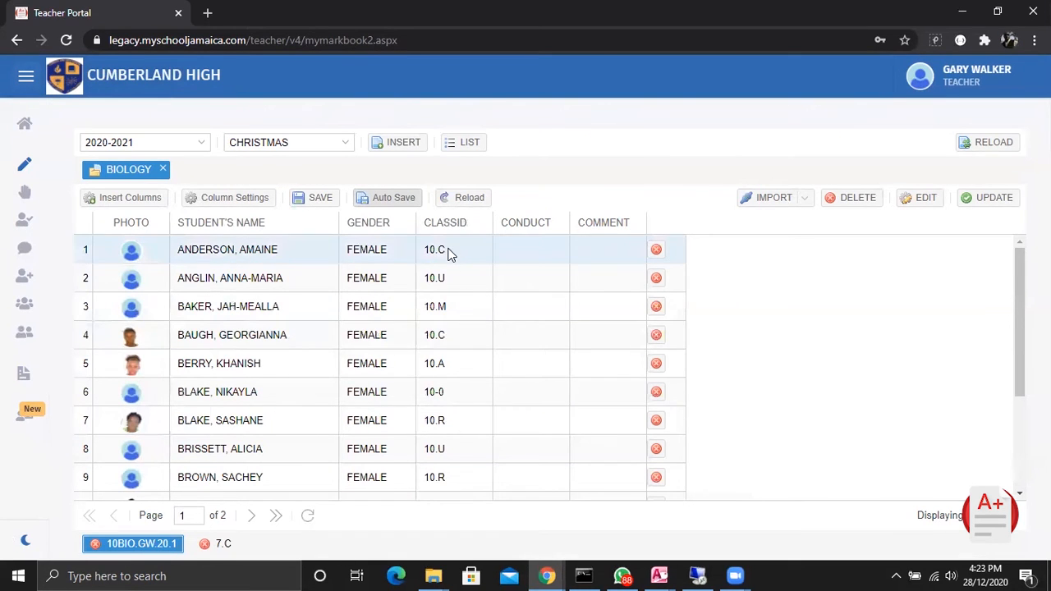
click(225, 546)
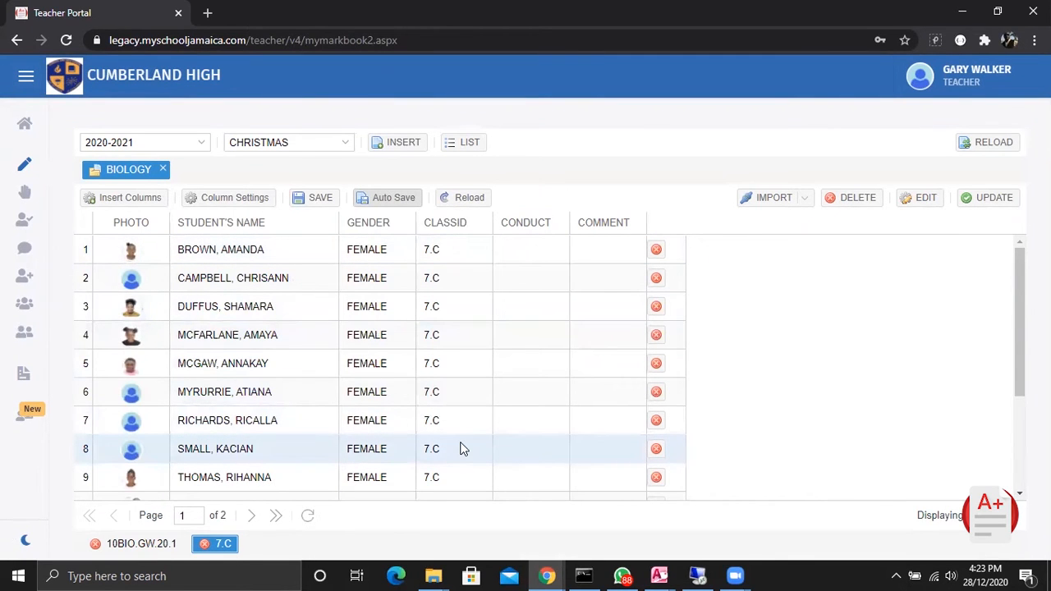
- Start a new marksheet for BIOLOGY with the type MIX CLASS and grade level 11
click(410, 146)
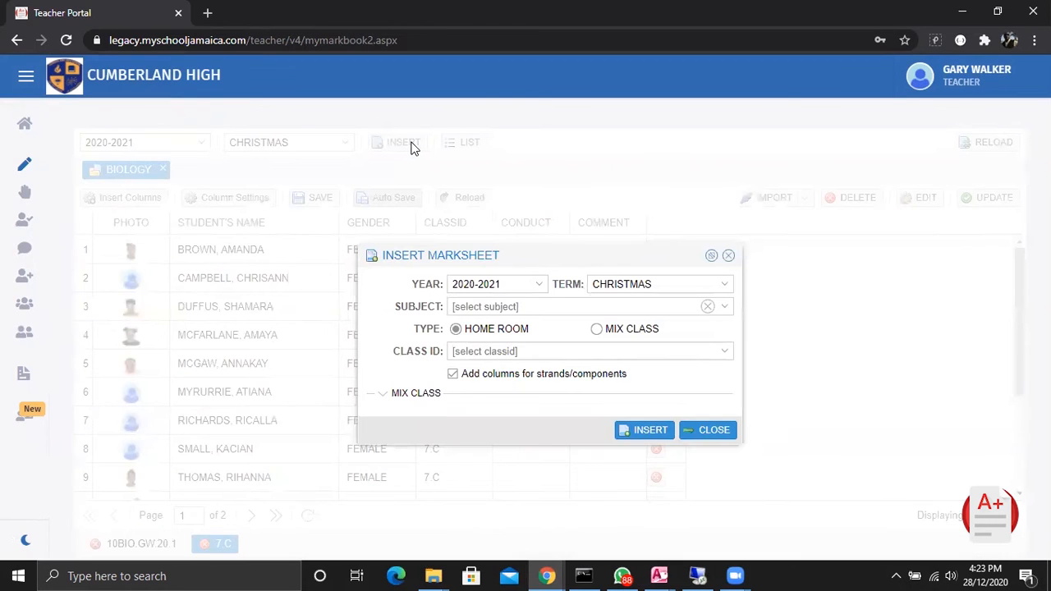
click(726, 309)
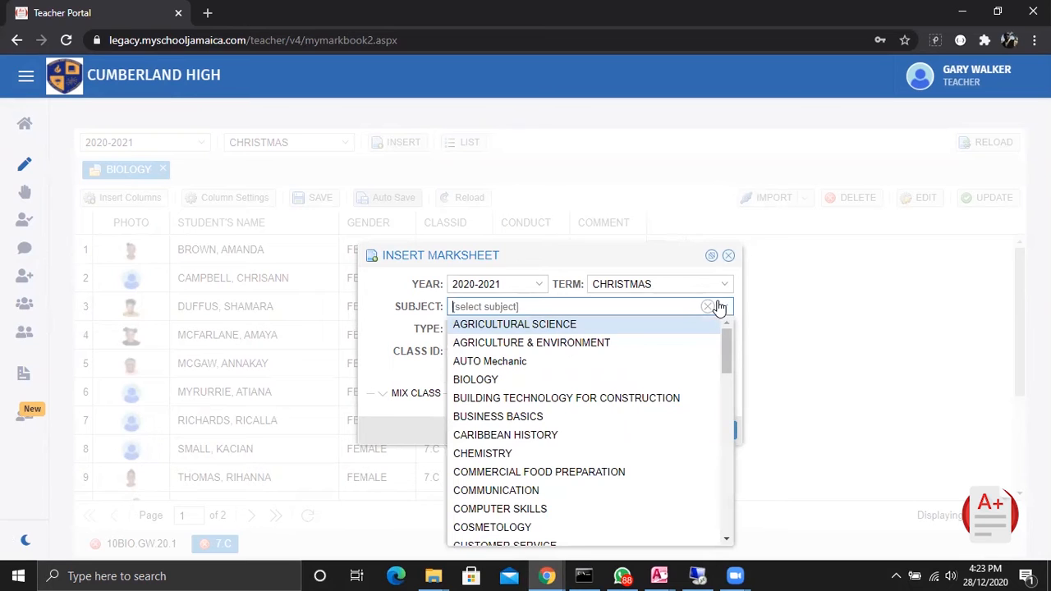
click(478, 383)
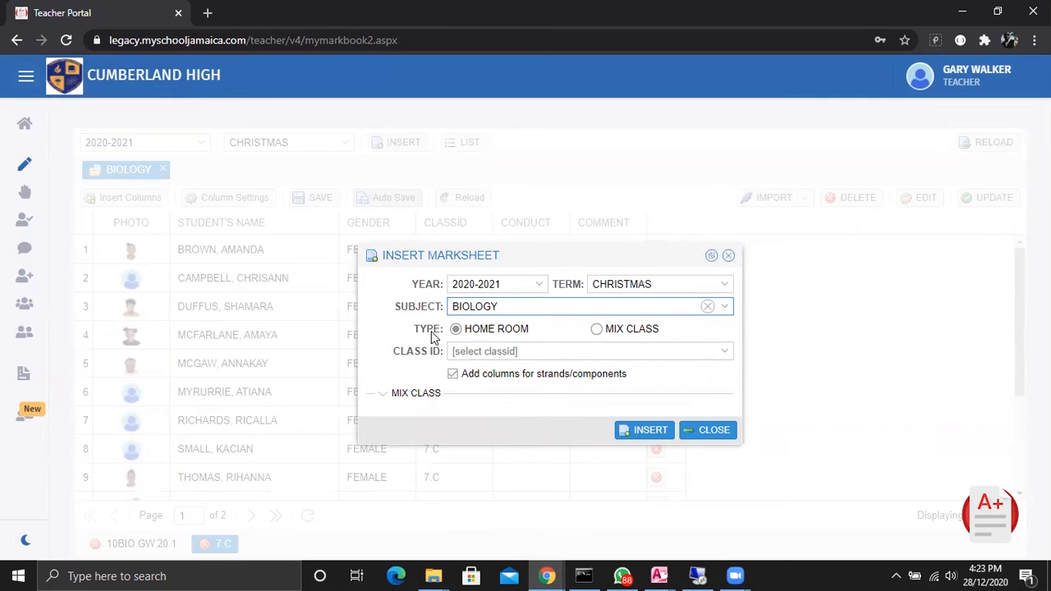
click(608, 336)
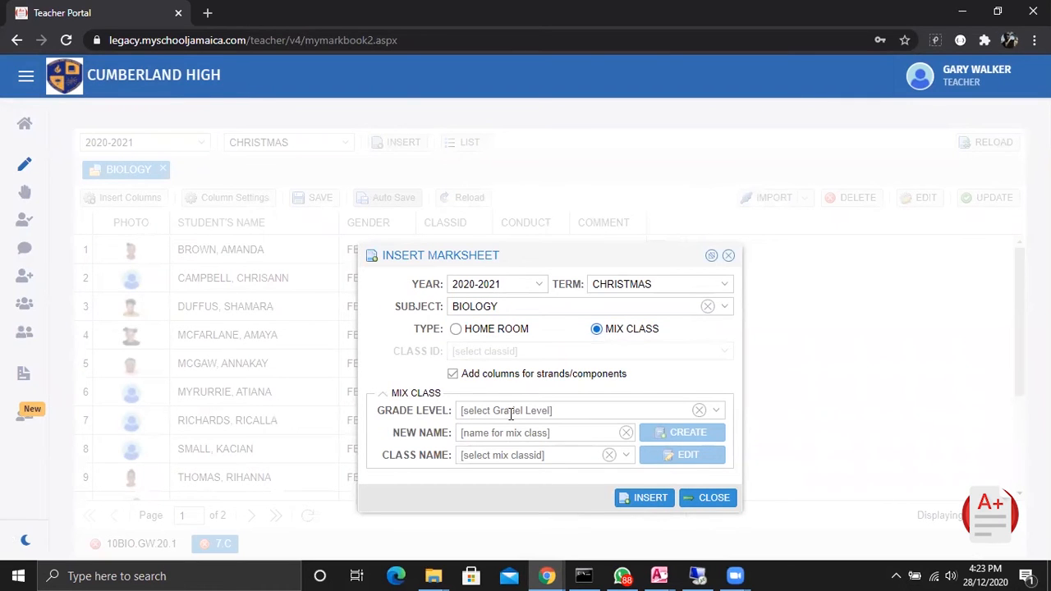
click(718, 415)
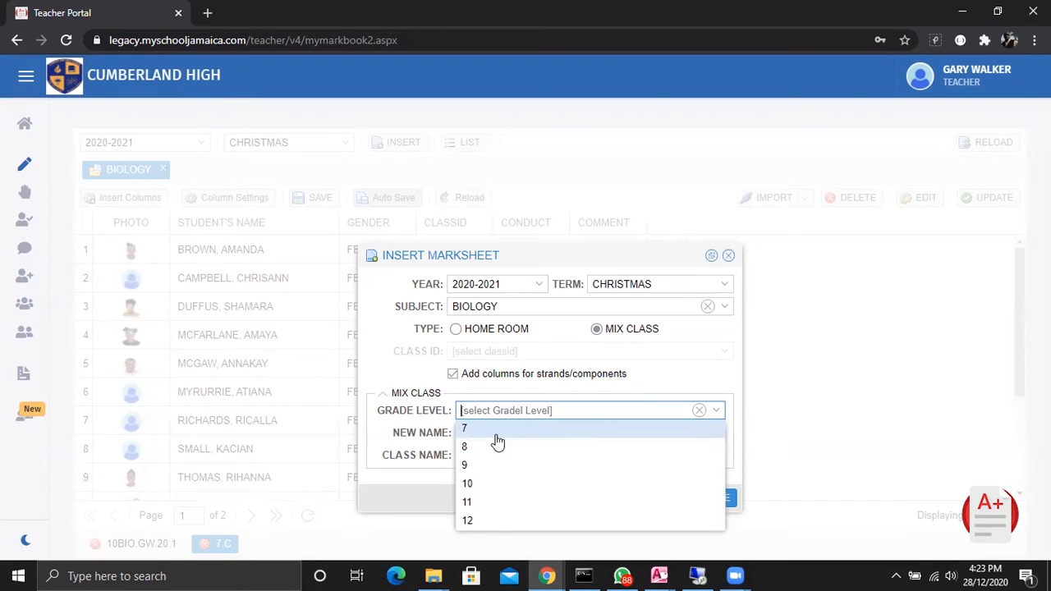
click(487, 510)
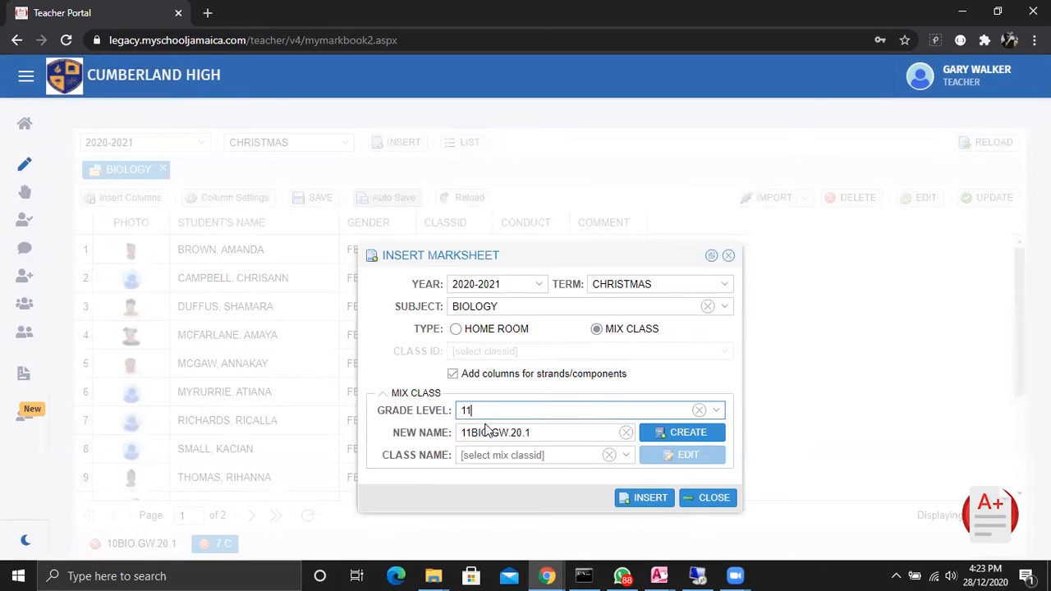
- Create the mix class under the suggested name 11BIO.GW.20.1
drag(541, 435, 450, 444)
click(538, 435)
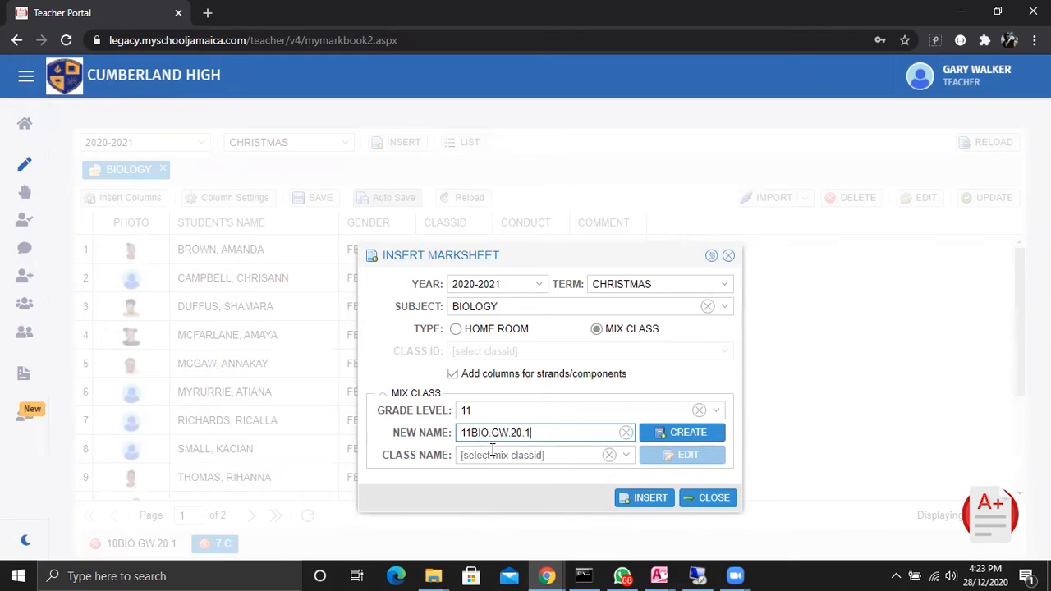
drag(471, 437, 507, 432)
click(540, 433)
click(661, 441)
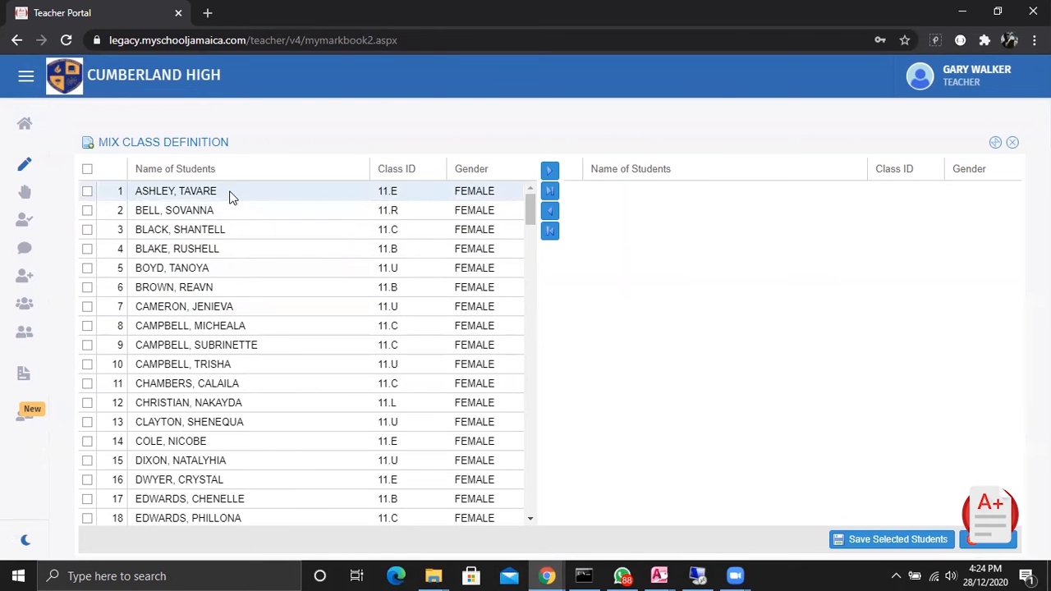
- Browse the available grade 11 students, sorting them by Class ID, then by name and finally by gender
scroll(244, 259, down, 14)
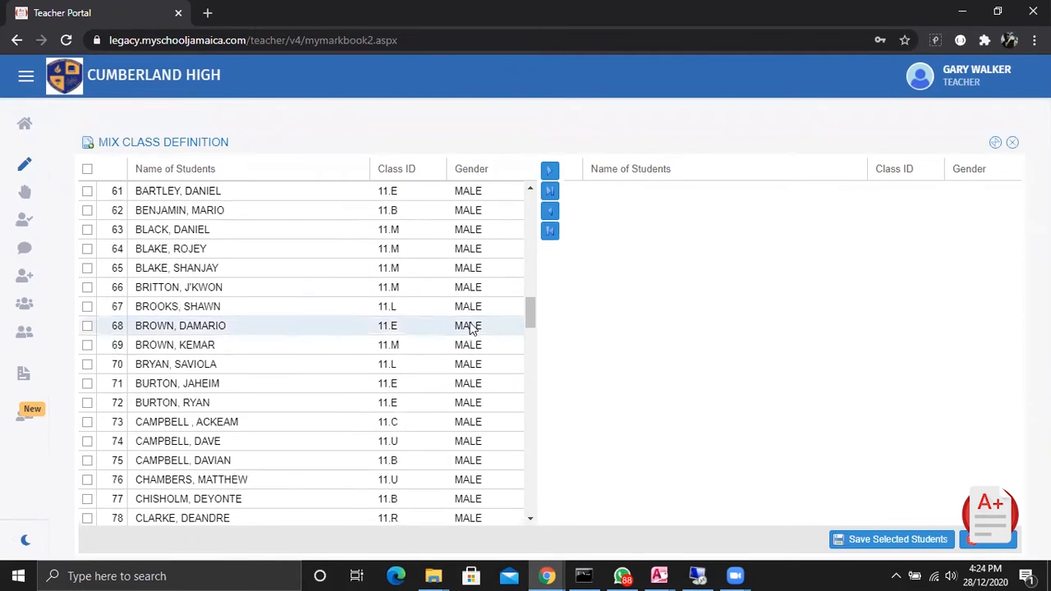
scroll(472, 328, up, 5)
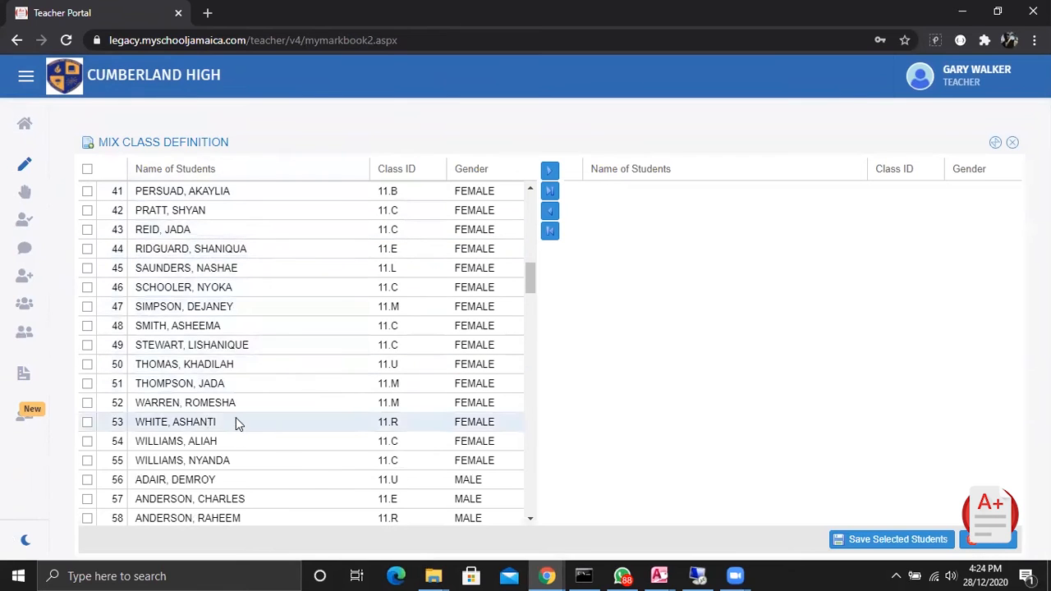
scroll(235, 421, down, 5)
scroll(270, 382, down, 8)
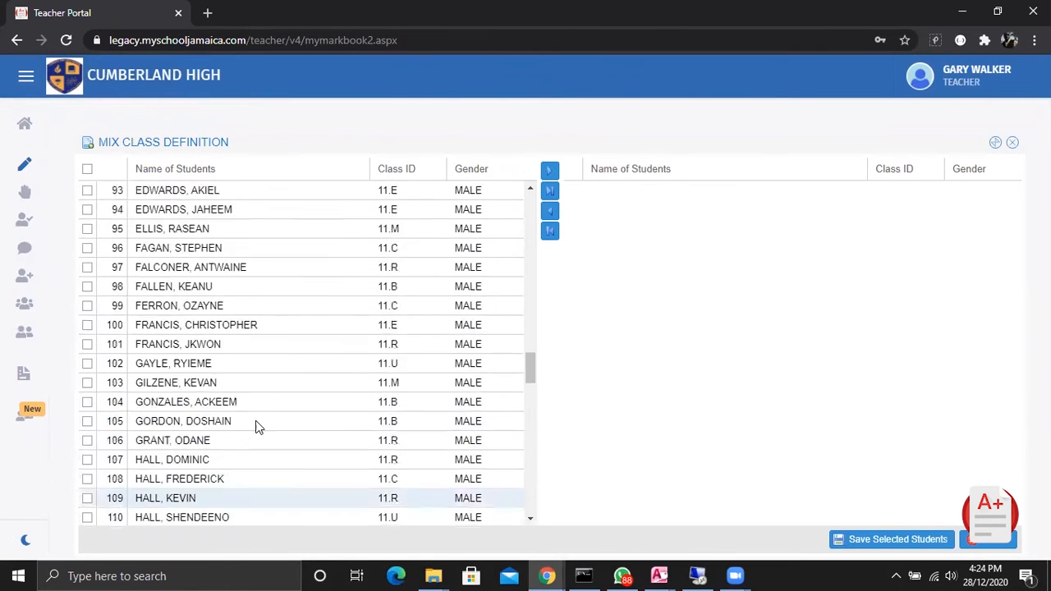
scroll(254, 353, up, 20)
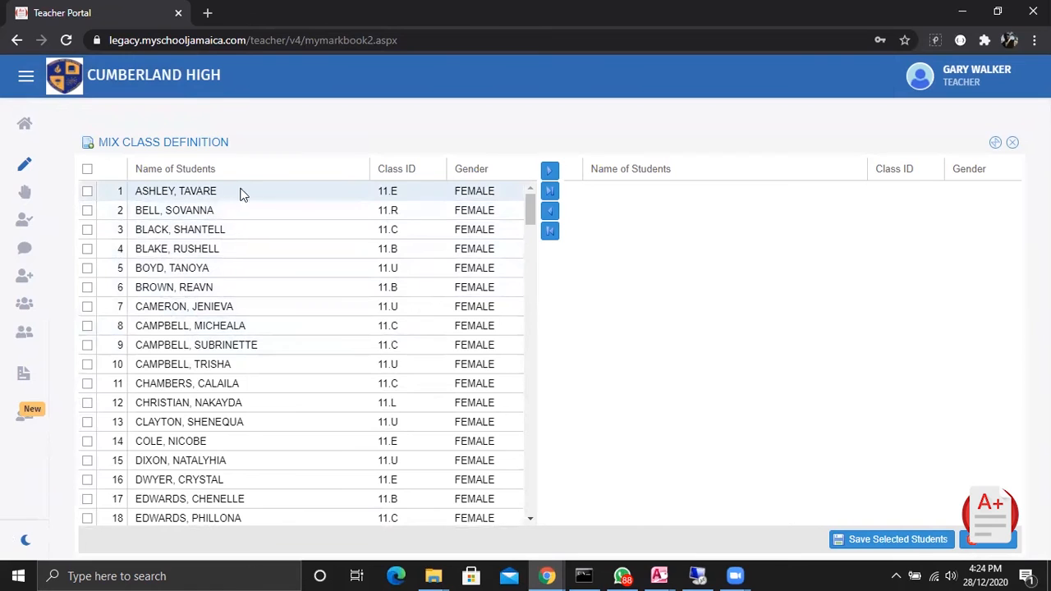
click(396, 171)
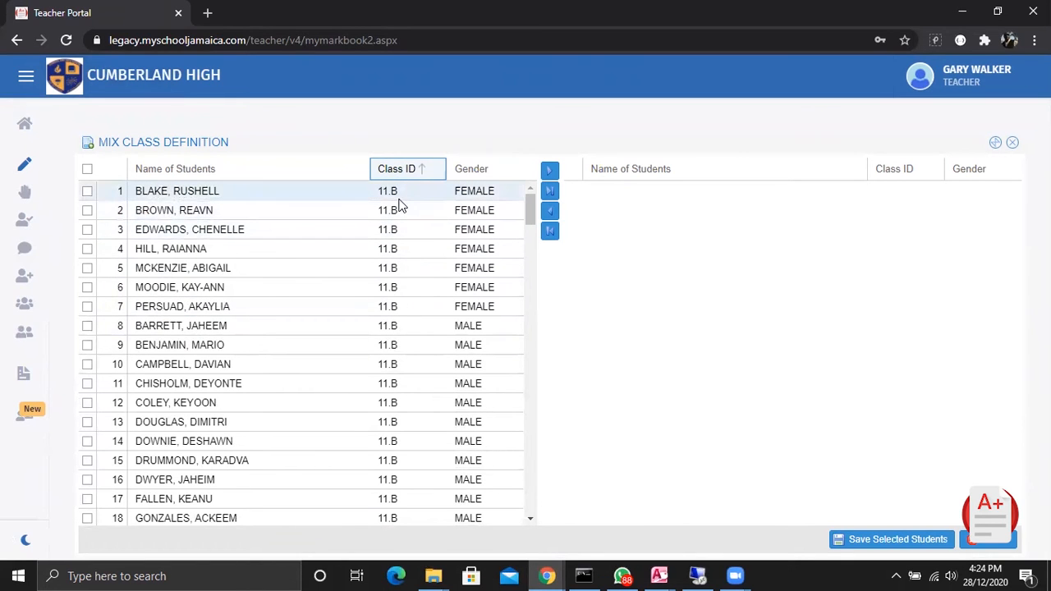
scroll(419, 220, down, 2)
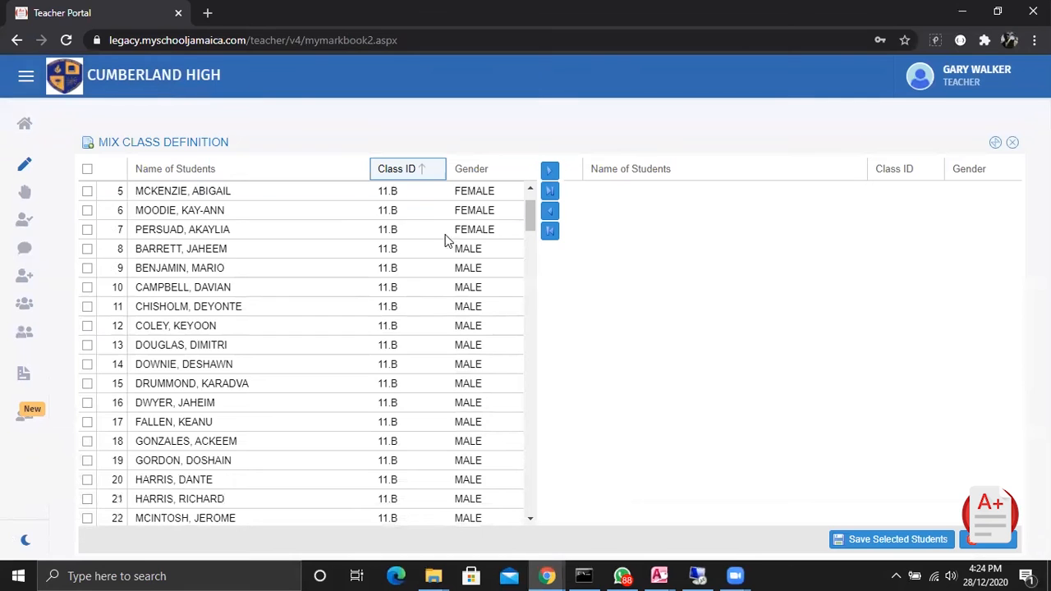
scroll(476, 255, down, 4)
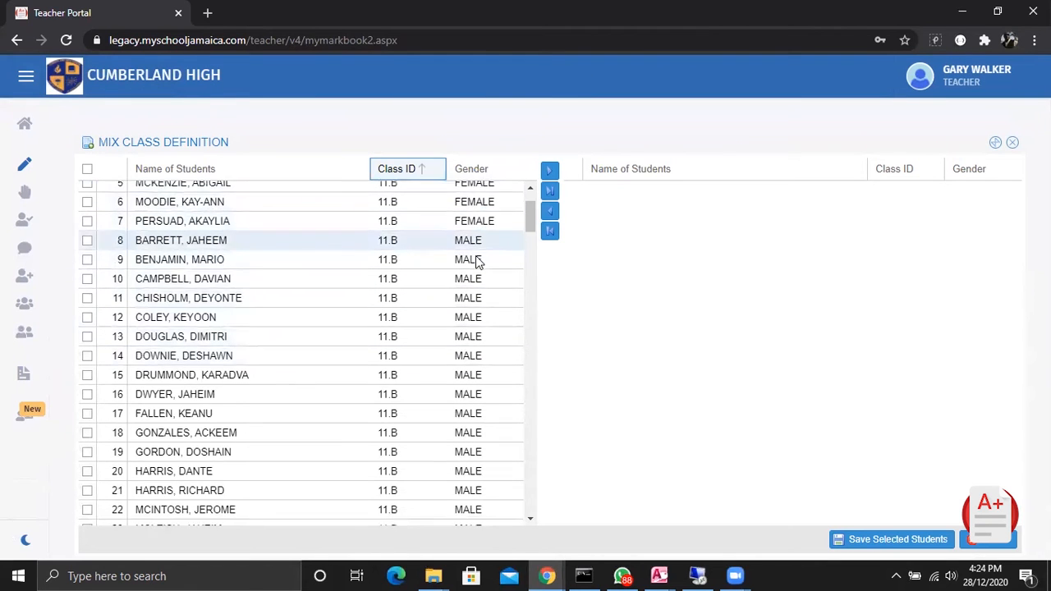
scroll(426, 361, down, 4)
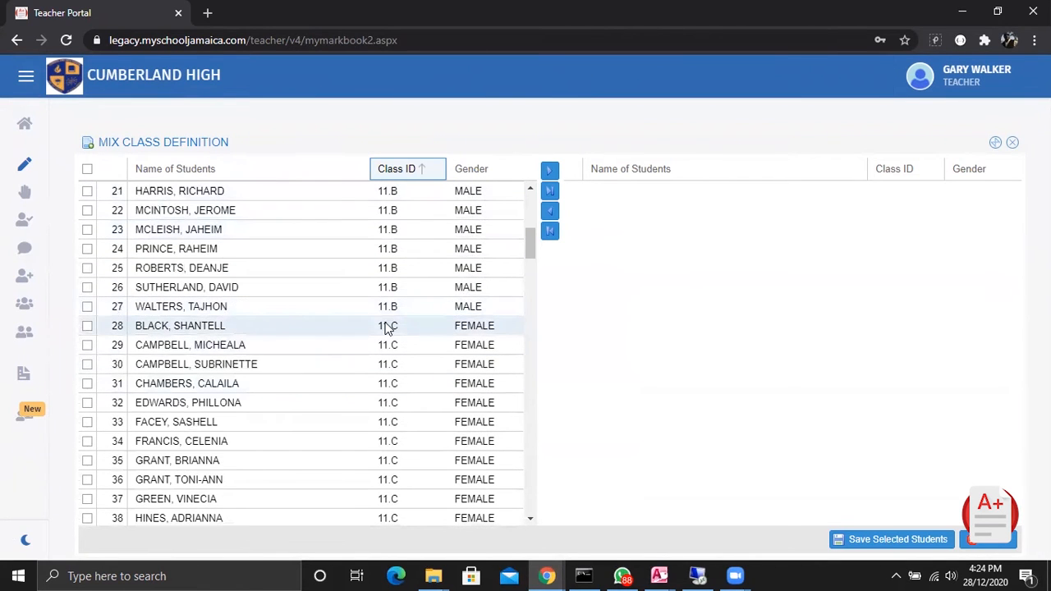
scroll(389, 320, up, 10)
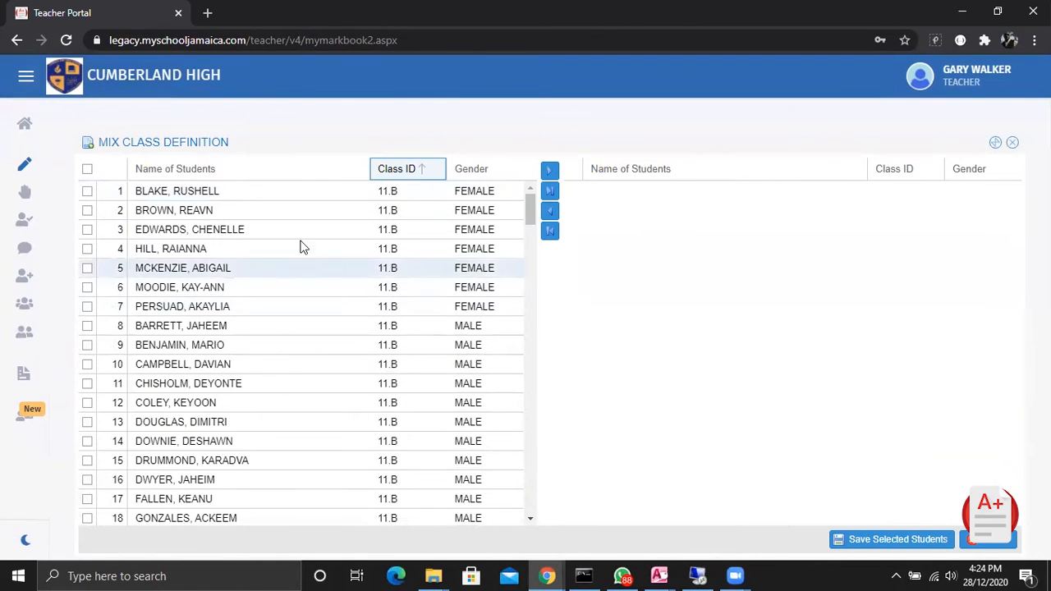
click(214, 170)
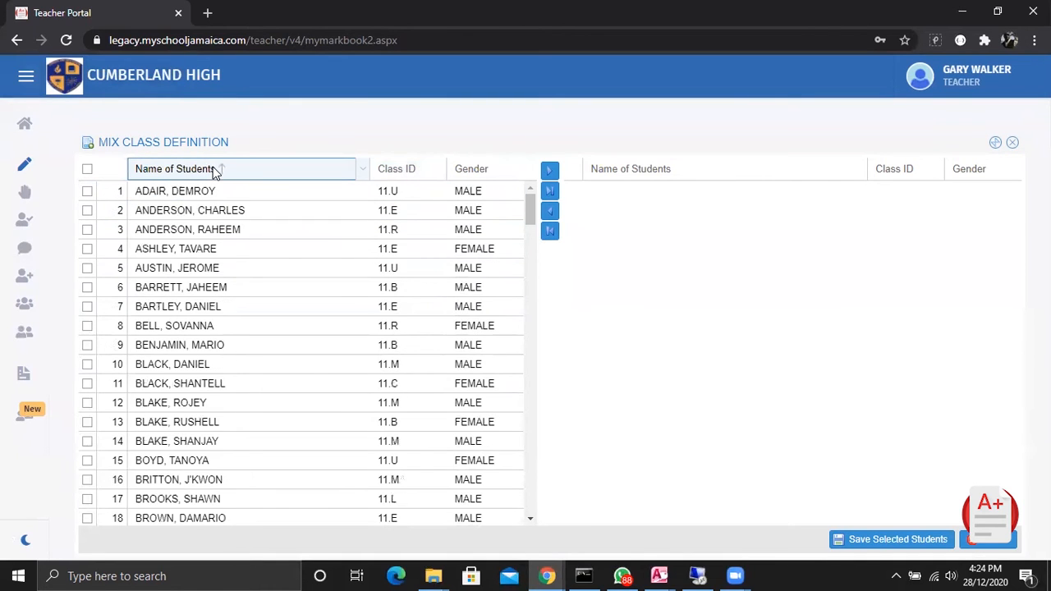
click(472, 170)
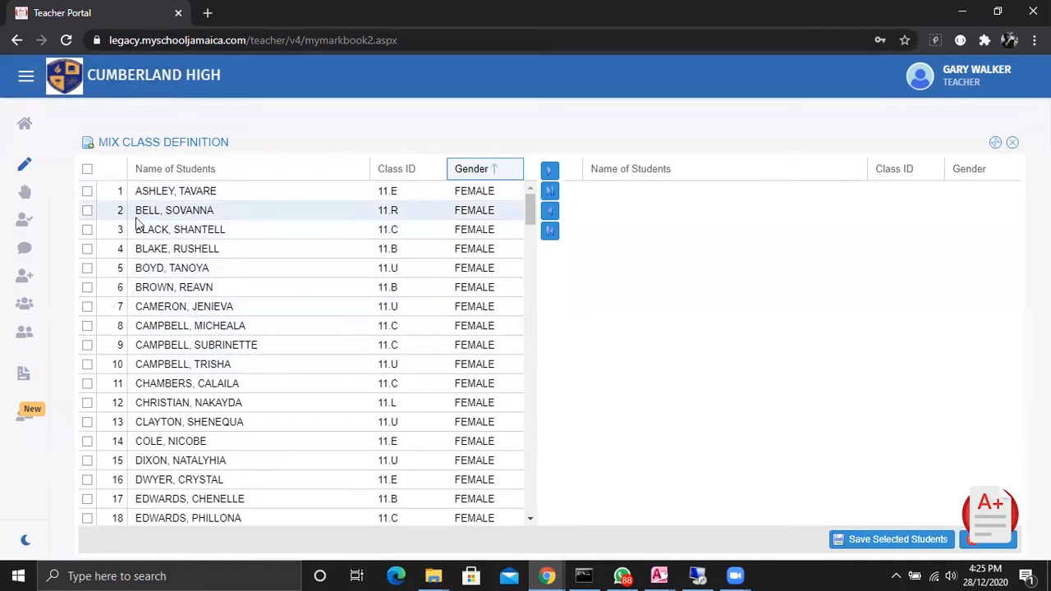
- Add the available student in row 2 to the mix class, then add the students now in rows 2 to 5 together
click(187, 213)
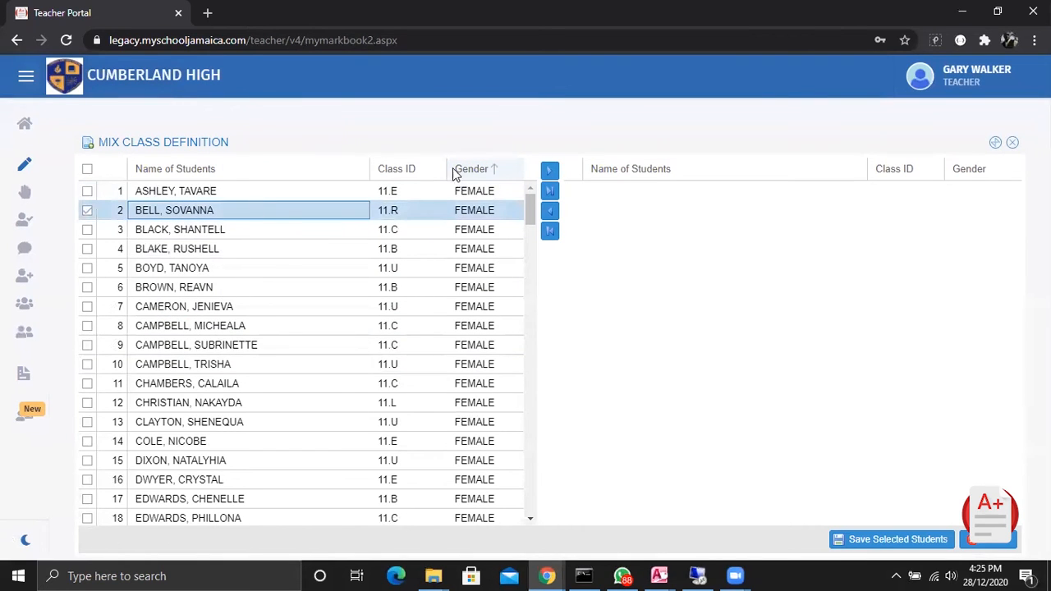
click(550, 170)
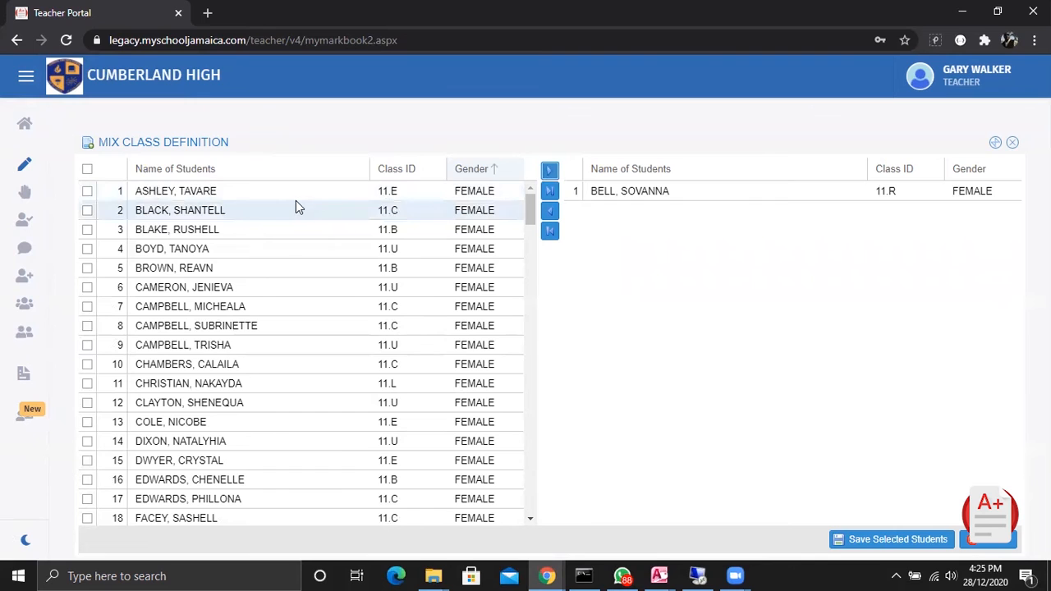
click(87, 211)
click(87, 230)
click(87, 249)
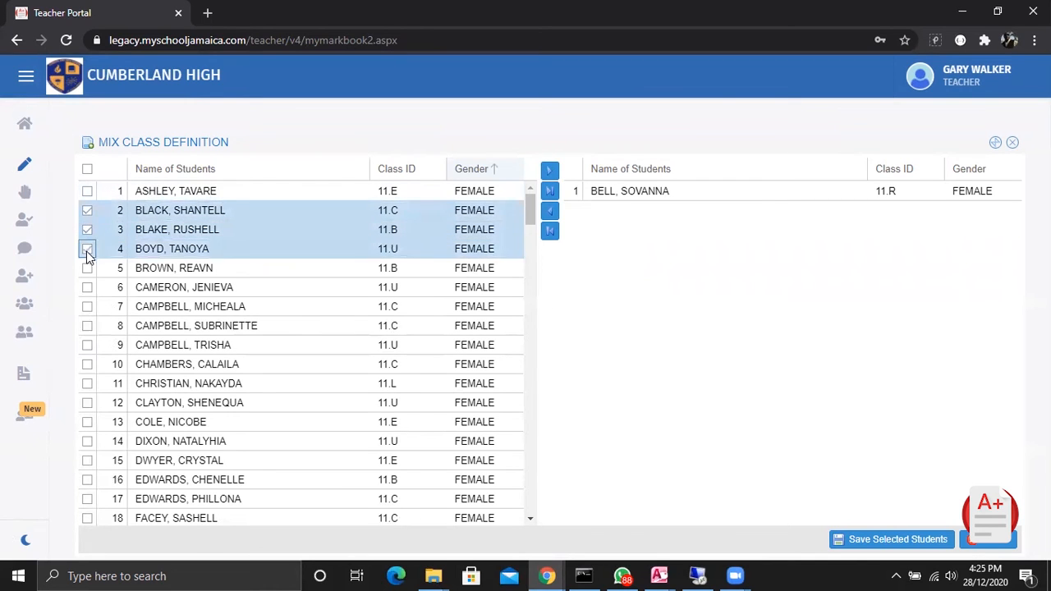
click(87, 268)
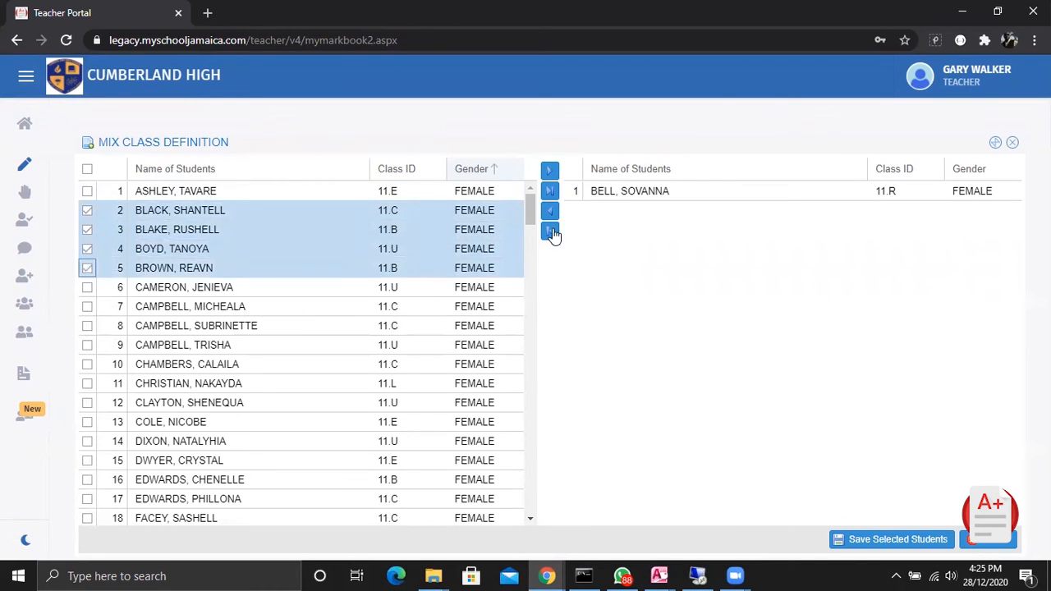
click(551, 173)
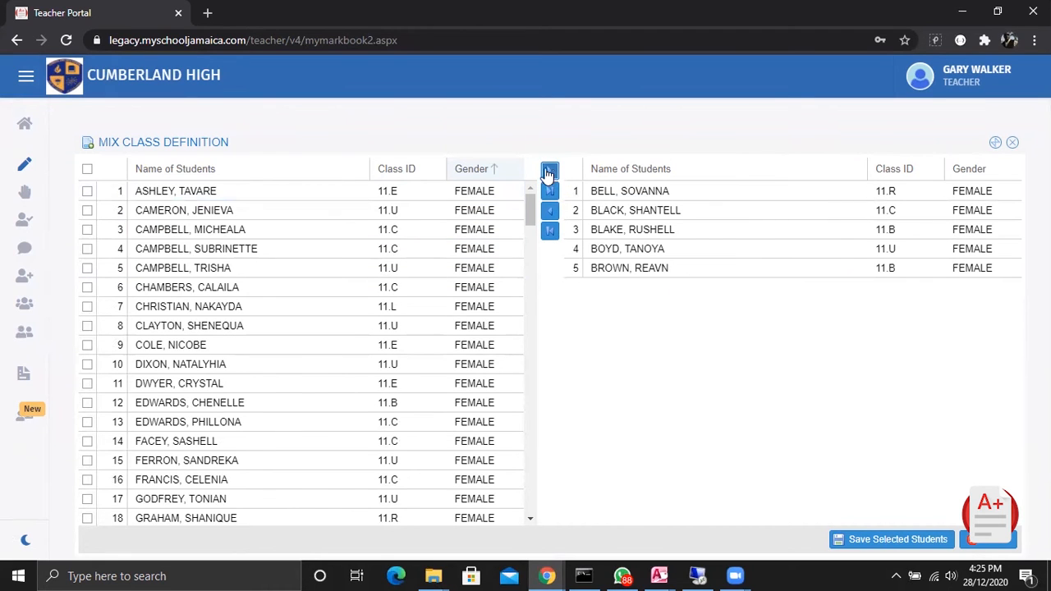
click(243, 199)
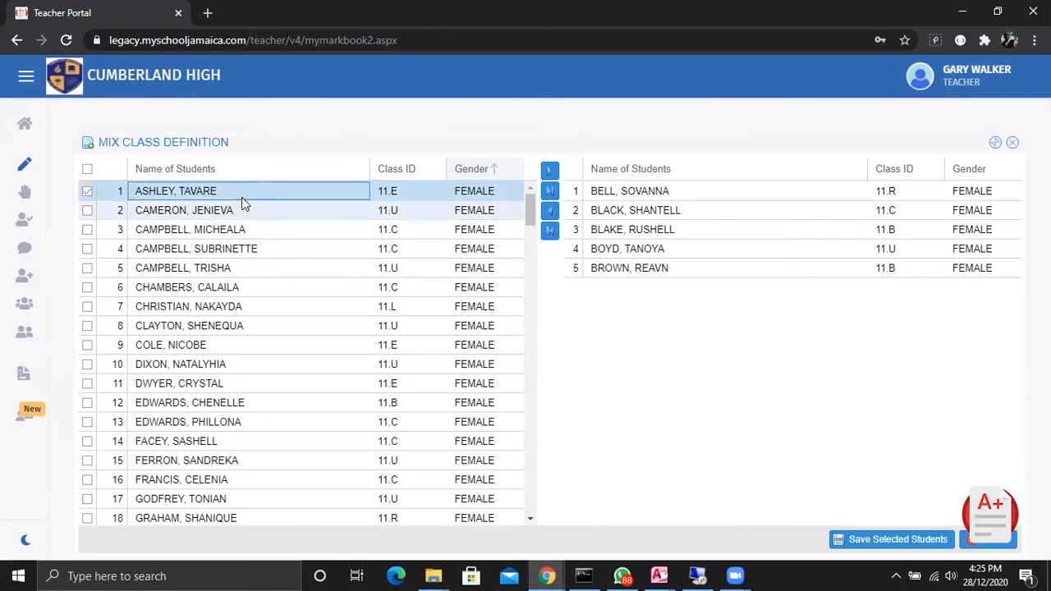
click(242, 207)
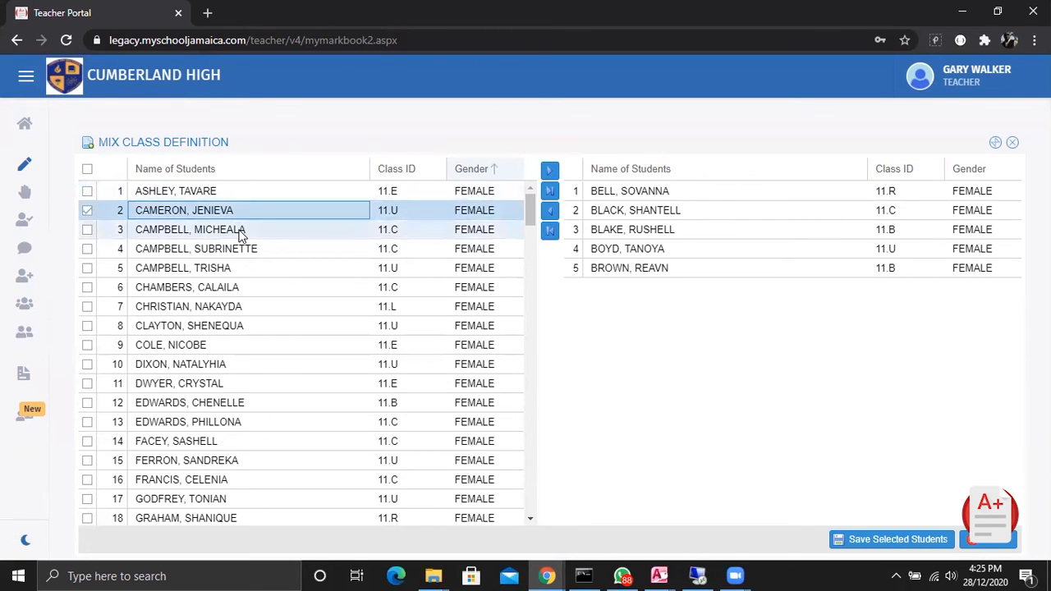
click(238, 231)
click(237, 249)
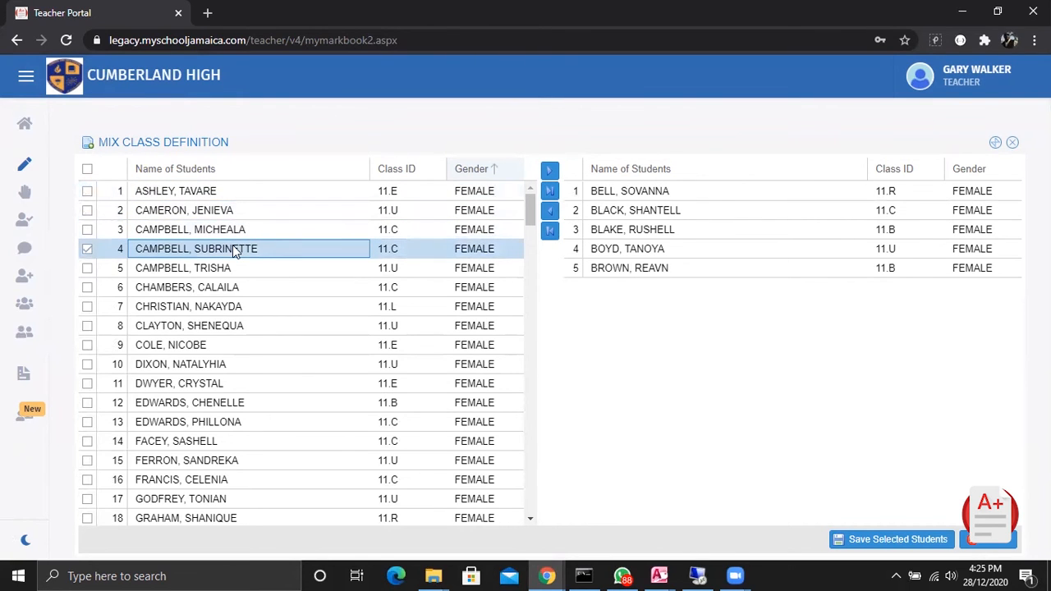
click(87, 268)
click(88, 288)
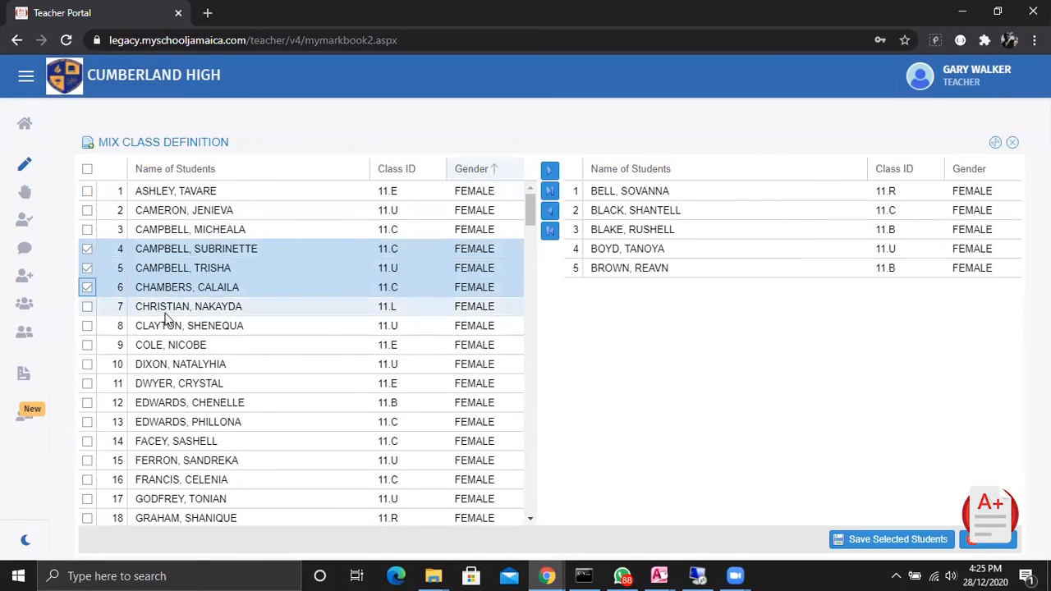
- Add the available students in rows 5 to 7, 9, 10 and 12 to 14 to the mix class together
click(207, 309)
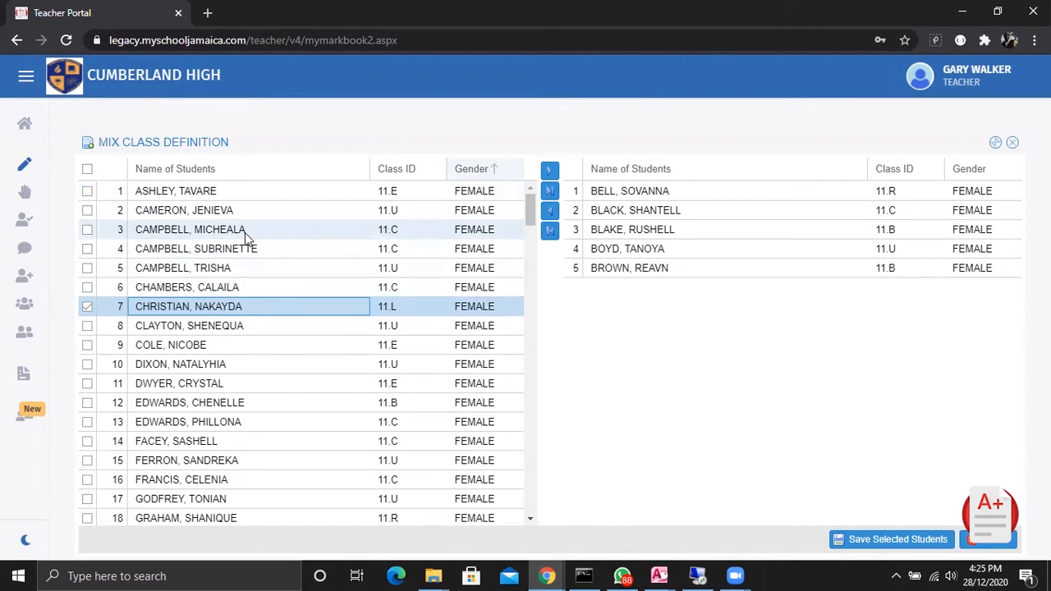
click(195, 286)
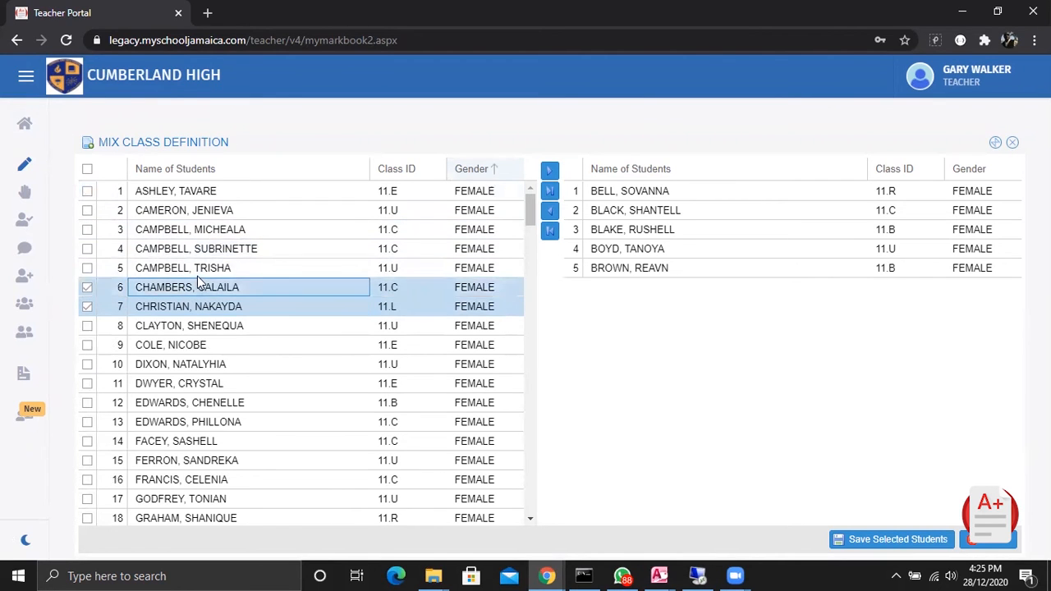
click(205, 268)
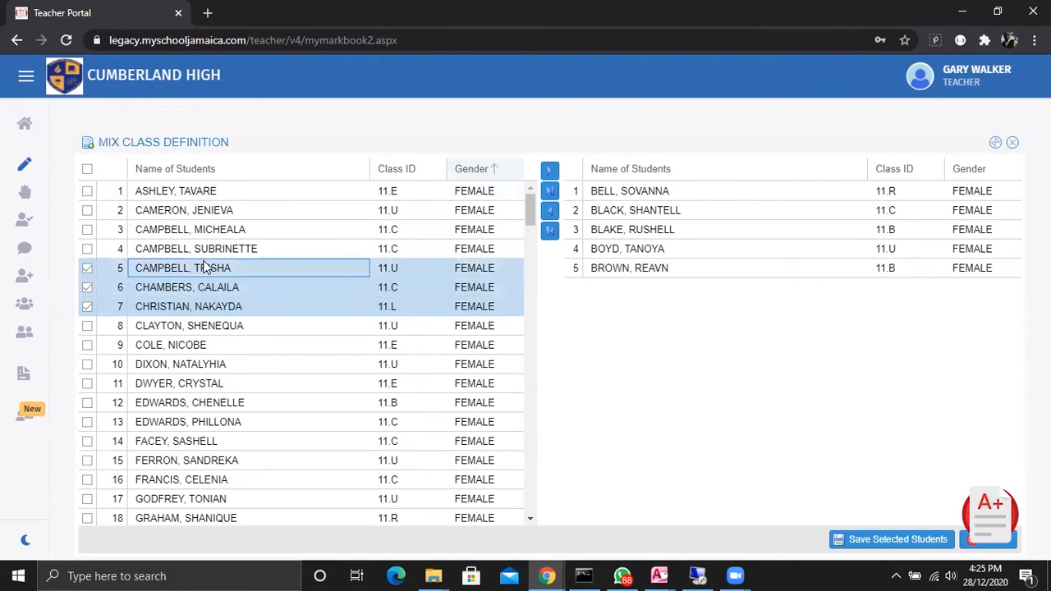
click(222, 348)
click(221, 366)
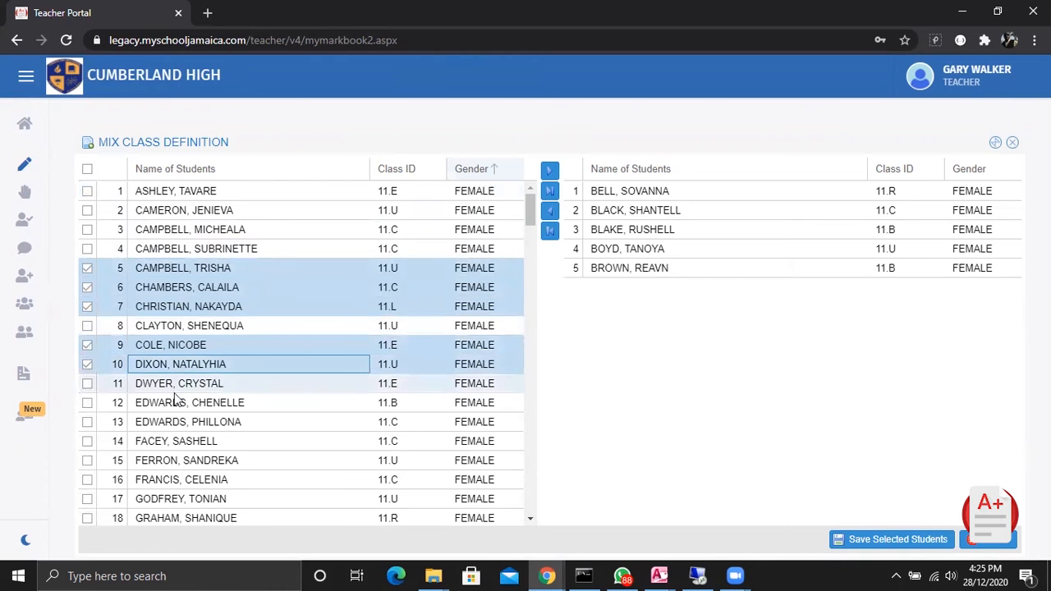
click(87, 403)
click(89, 427)
click(87, 438)
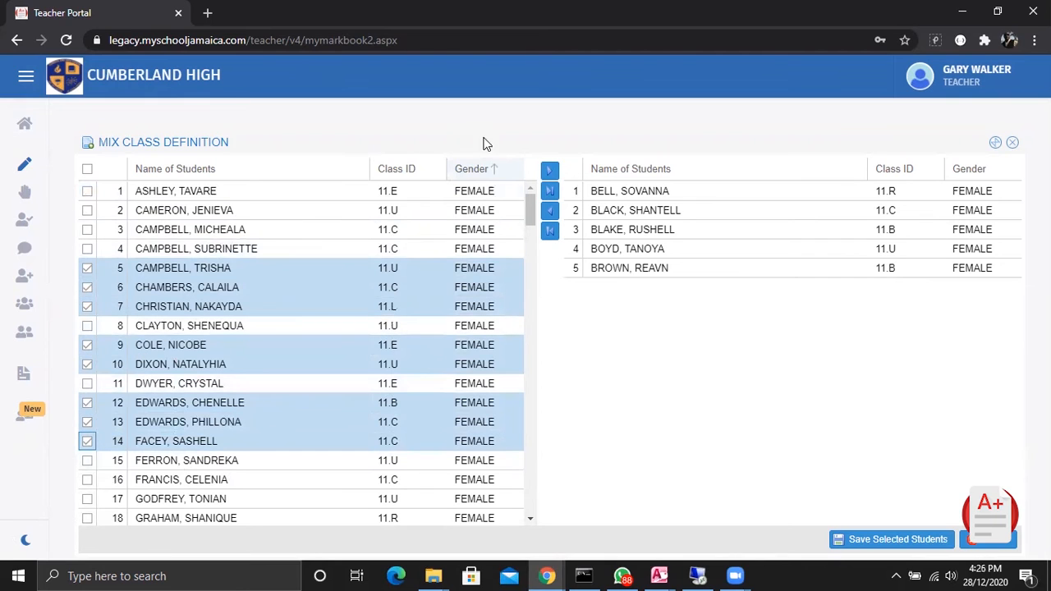
click(550, 171)
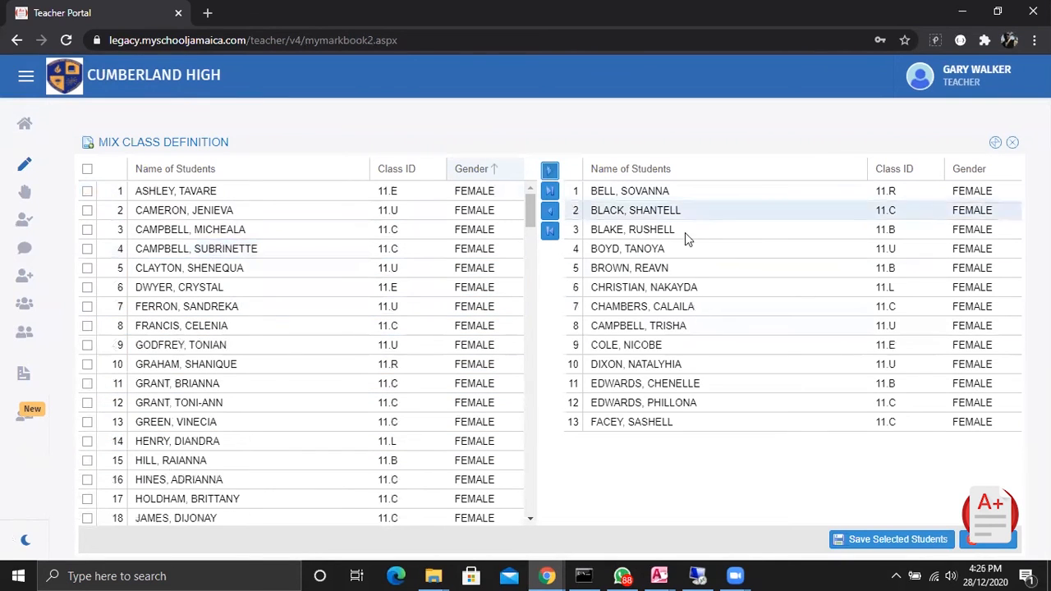
- Save the selected students and insert the BIOLOGY marksheet for mix class 11BIO.GW.20.1 without columns for strands/components
click(880, 542)
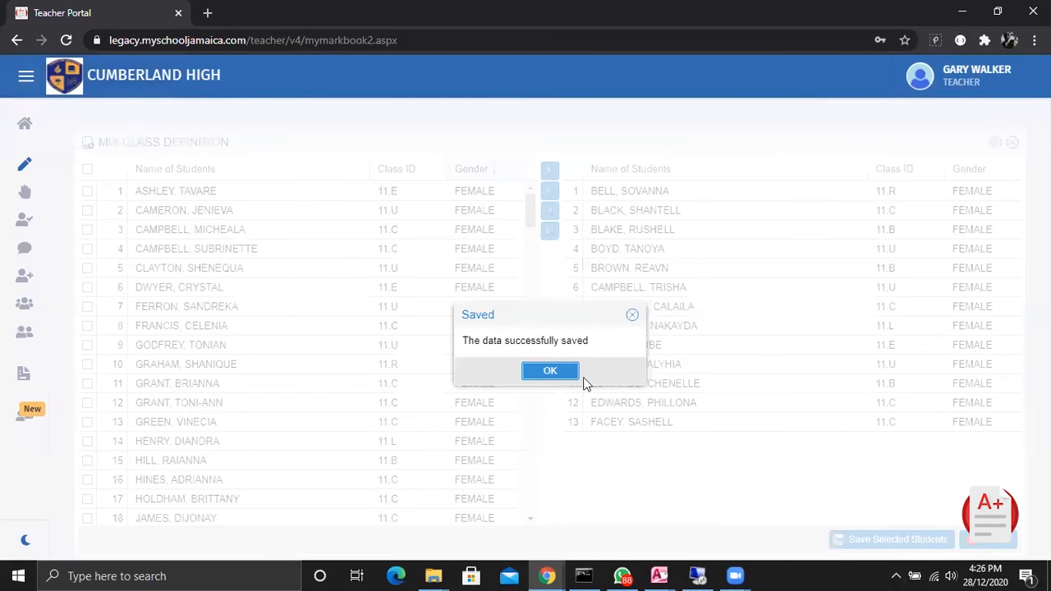
click(549, 374)
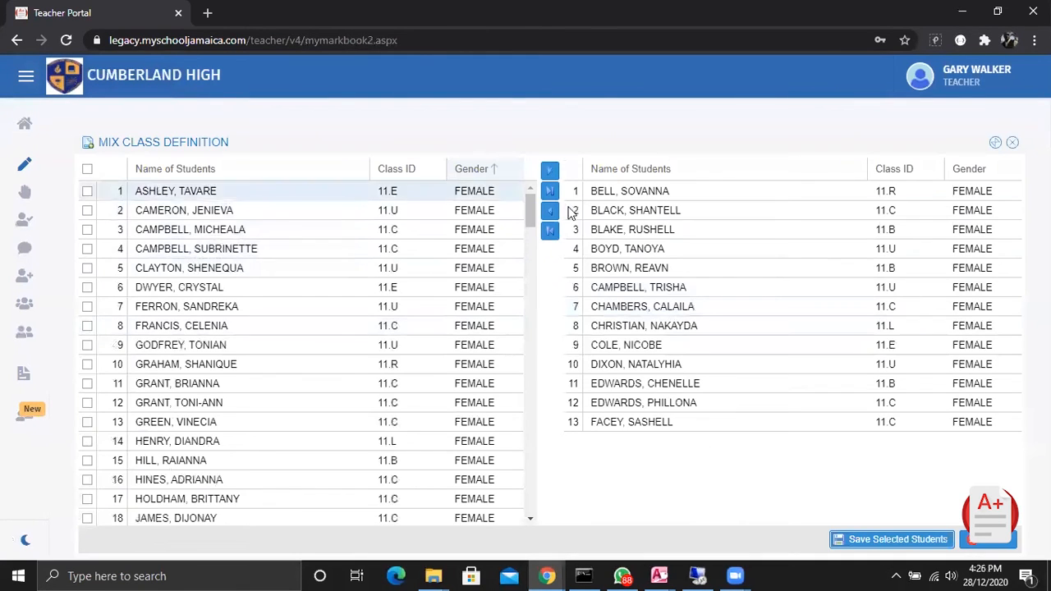
click(999, 541)
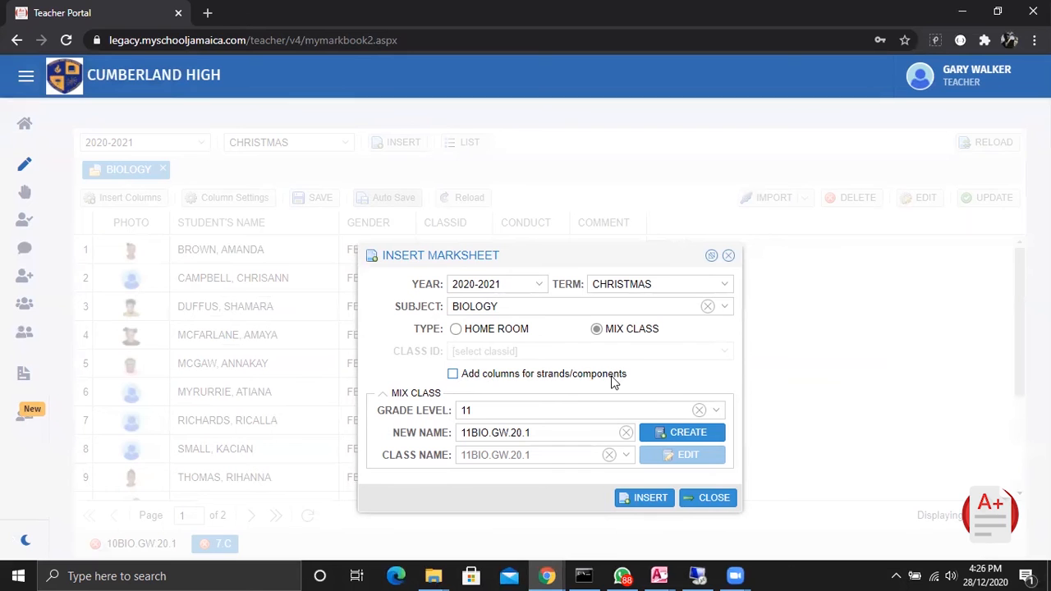
click(644, 501)
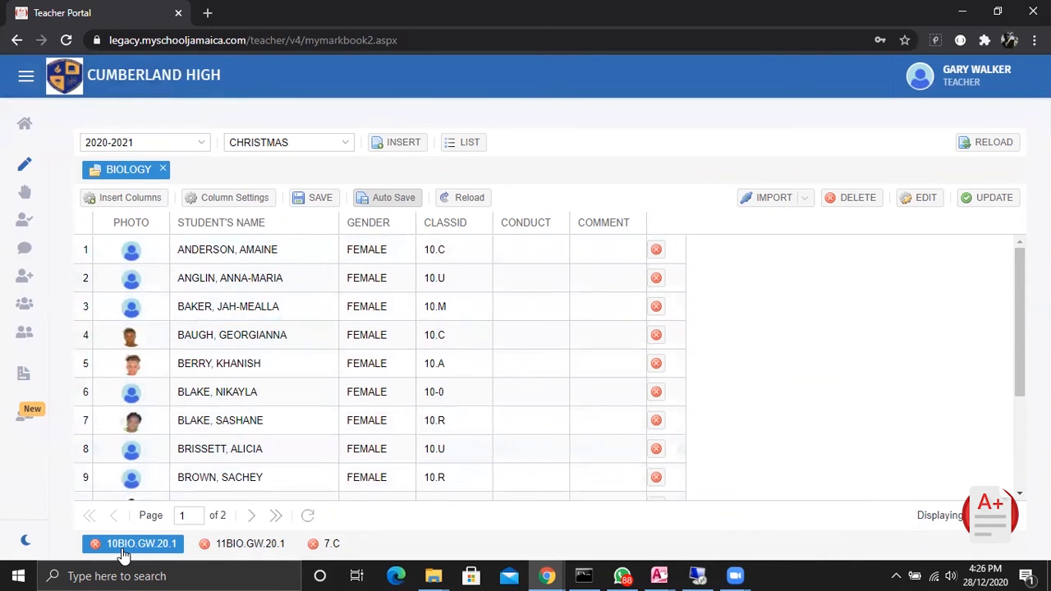
- Examine the class IDs of the students in the 10BIO.GW.20.1 marksheet
scroll(463, 321, down, 3)
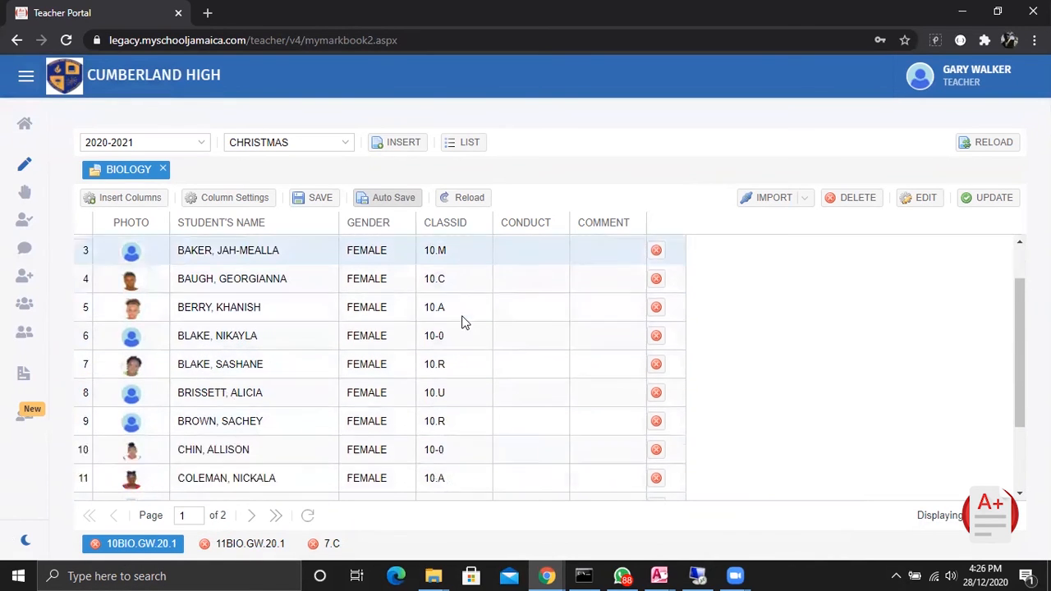
scroll(456, 345, up, 3)
click(458, 250)
click(458, 284)
click(458, 335)
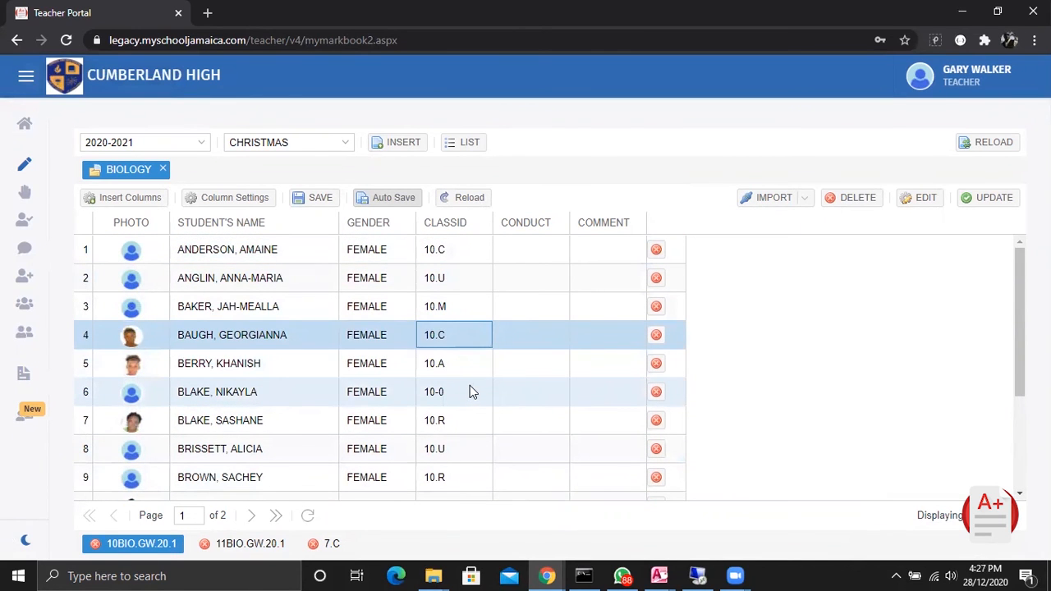
- Reload My Markbook2 from the expanded navigation and start a new BIOLOGY marksheet with the type MIX CLASS
click(26, 75)
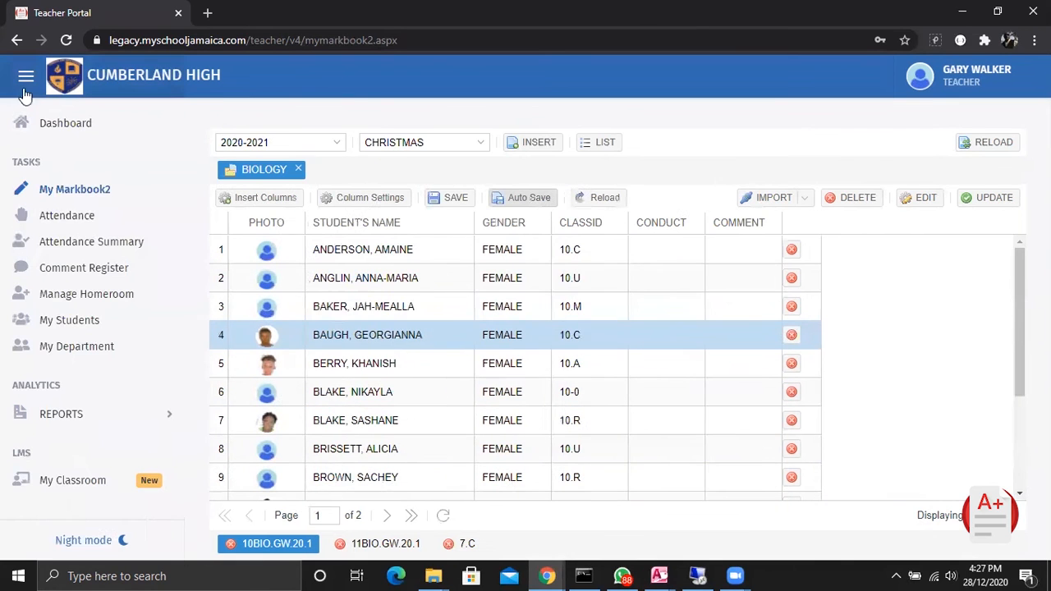
click(71, 192)
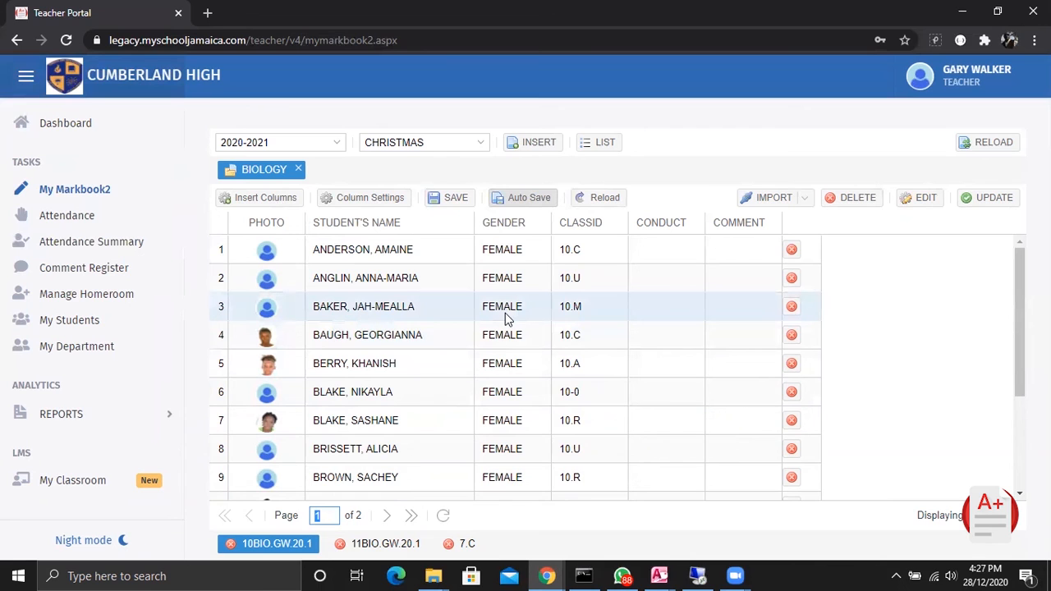
click(534, 145)
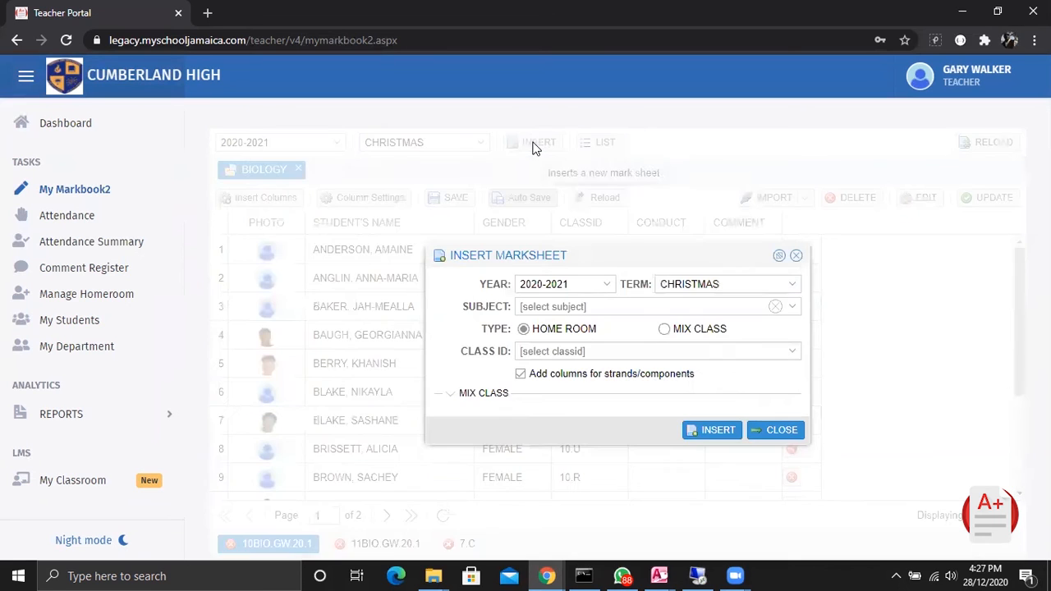
click(793, 309)
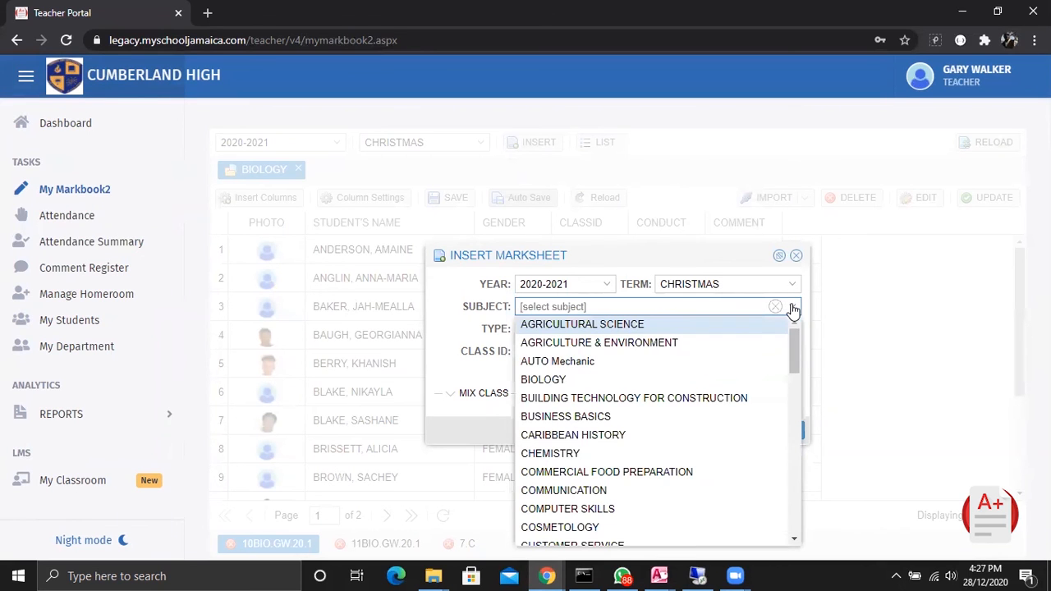
click(565, 380)
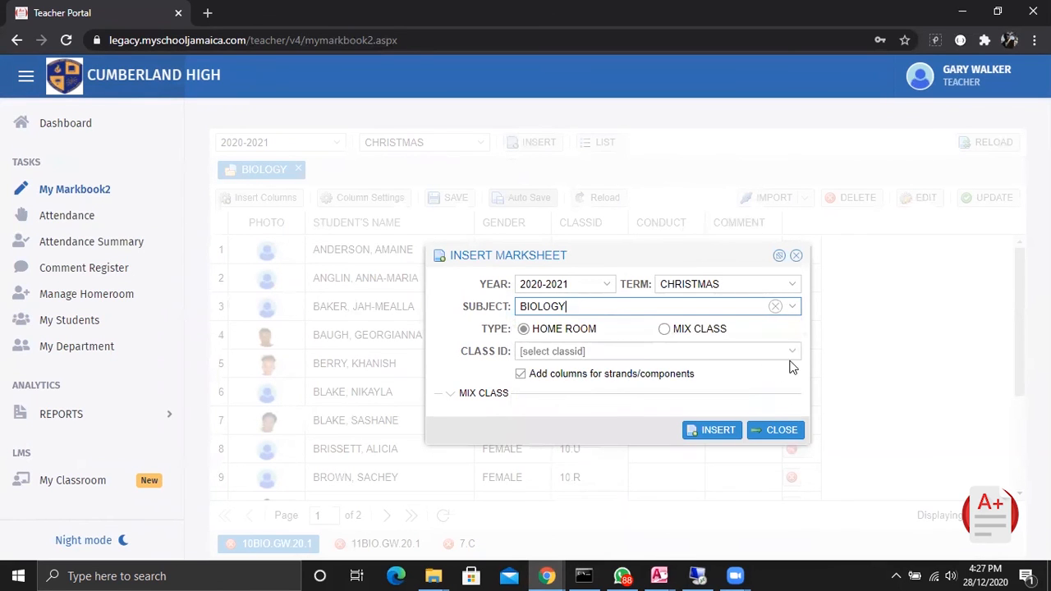
click(665, 330)
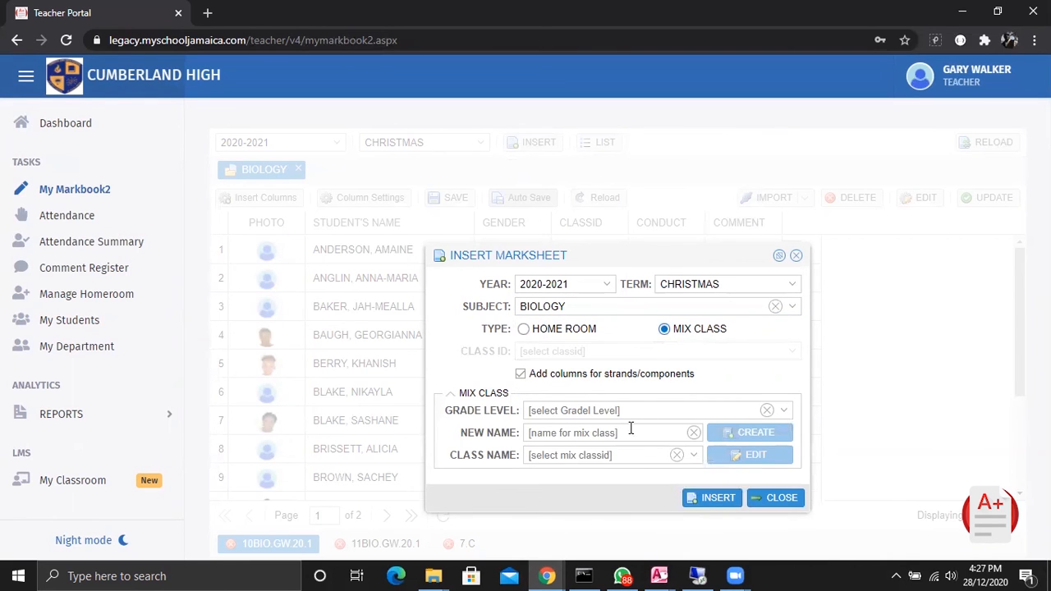
- Choose the existing mix class 10BIO.GW.20.1 with grade level 10 and open its student definition for editing
click(553, 454)
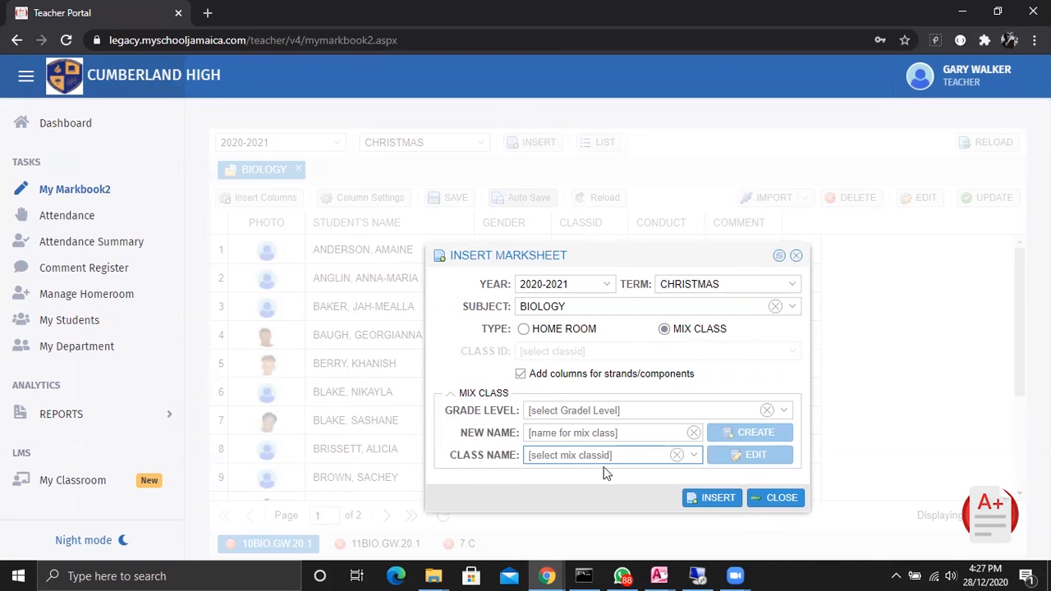
click(694, 456)
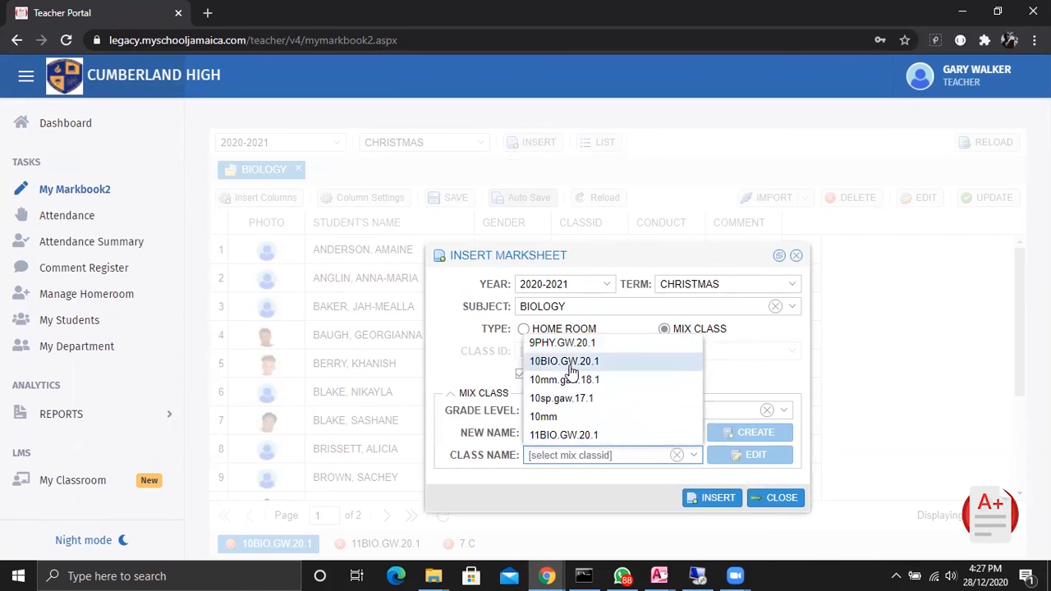
click(563, 438)
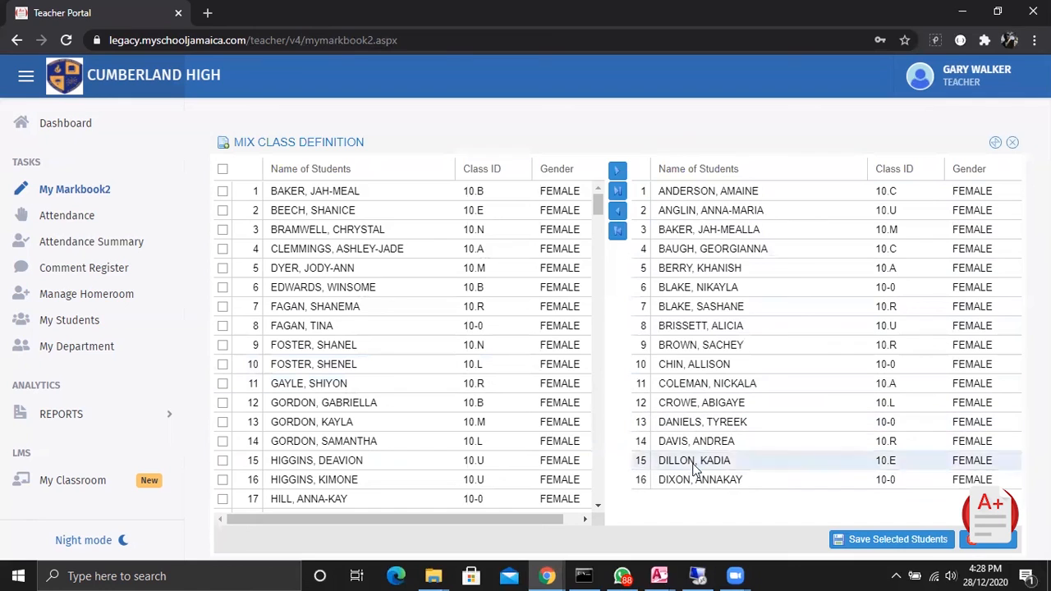
- Add the available students in rows 5 to 8 to the 10BIO.GW.20.1 mix class and save the selection
click(229, 269)
click(223, 288)
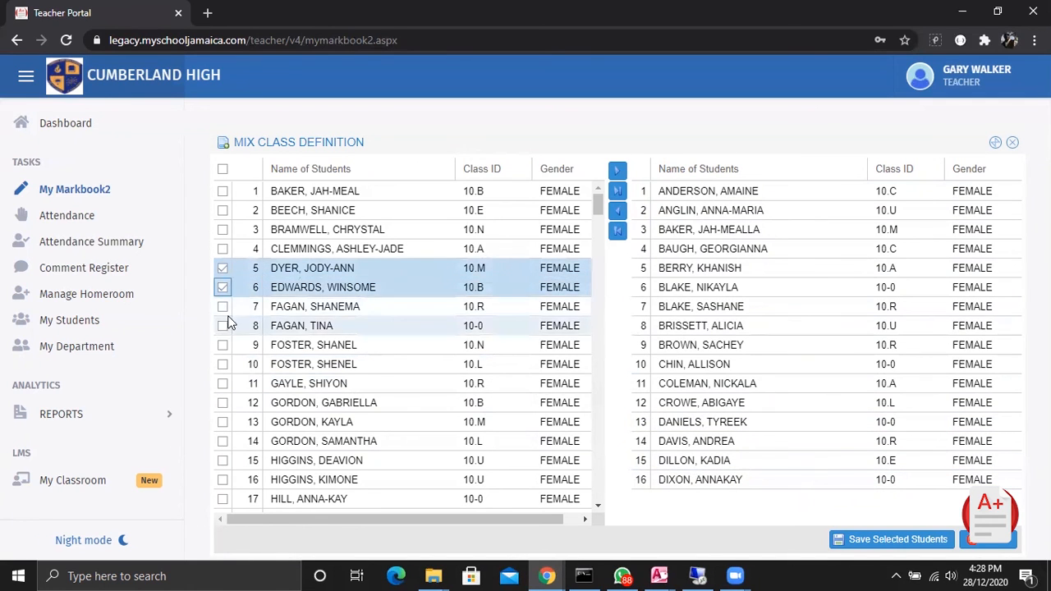
click(222, 310)
click(223, 327)
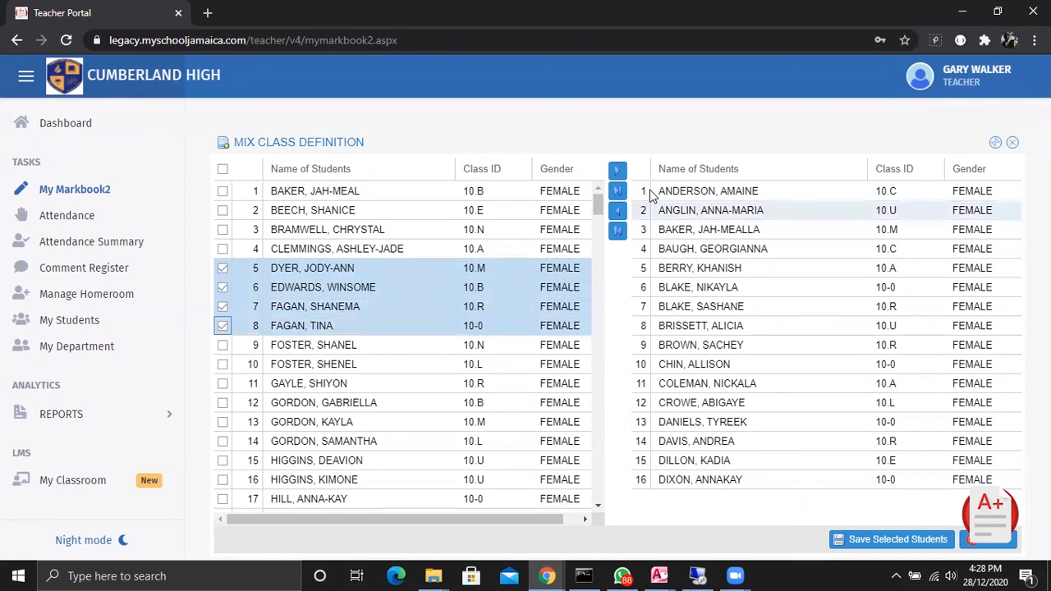
click(617, 171)
scroll(861, 394, down, 1)
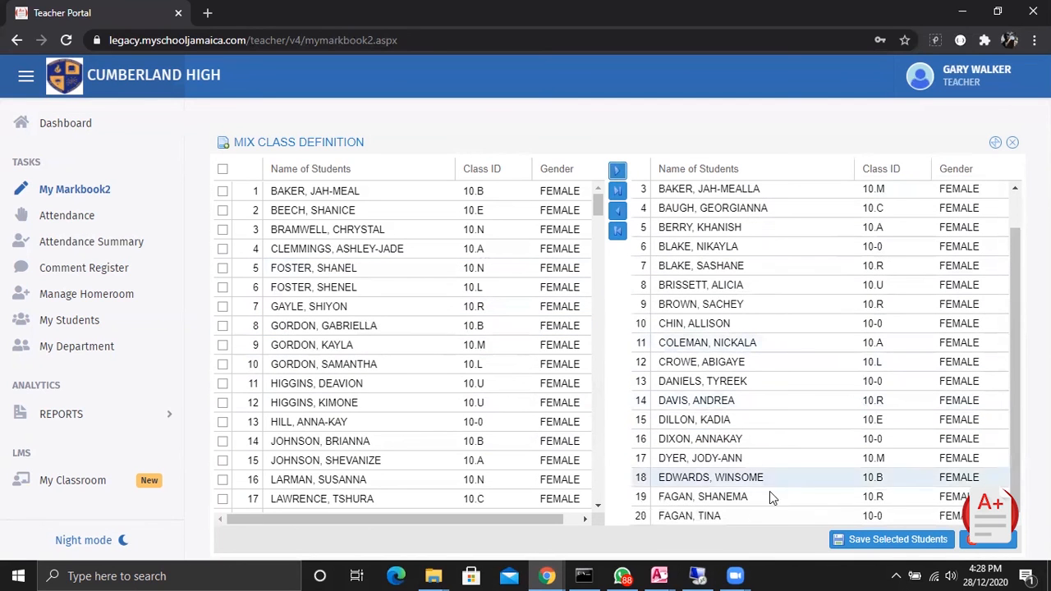
click(854, 542)
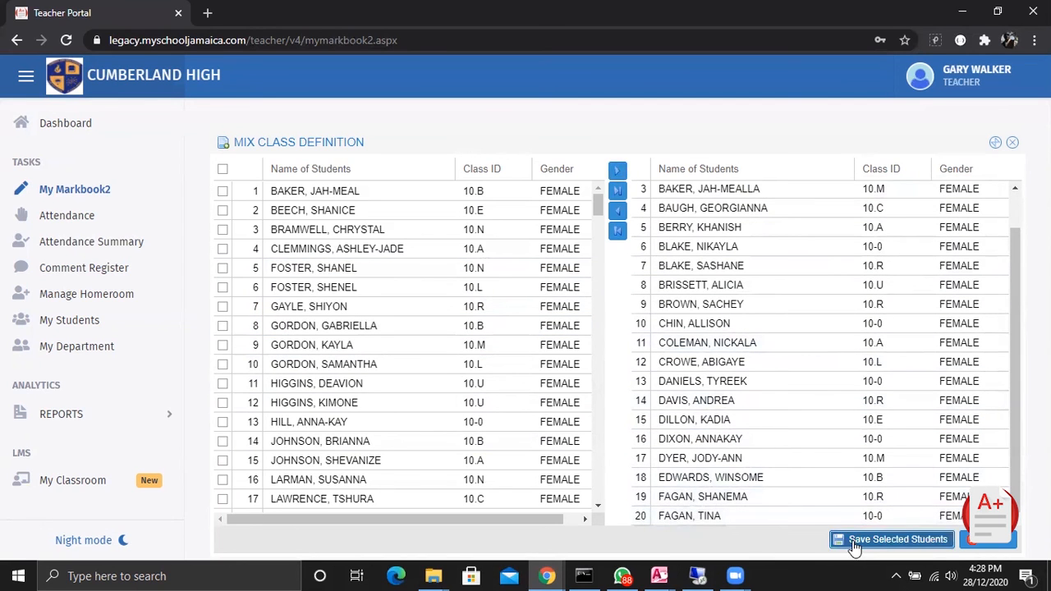
click(619, 372)
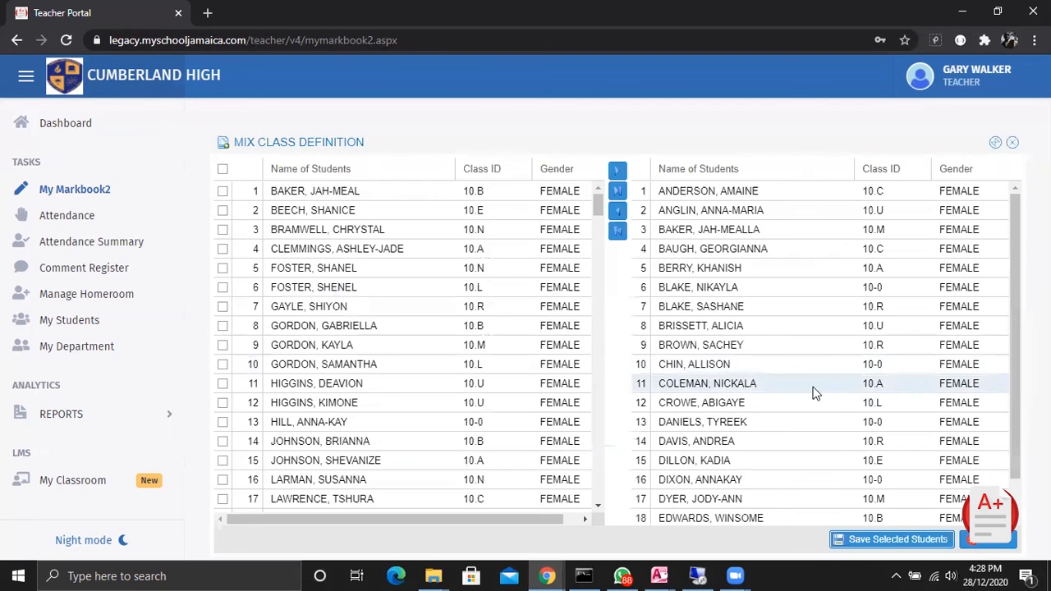
- Close the mix class definition and insert the BIOLOGY marksheet for 10BIO.GW.20.1 in the 2020-2021 CHRISTMAS term
scroll(814, 391, down, 1)
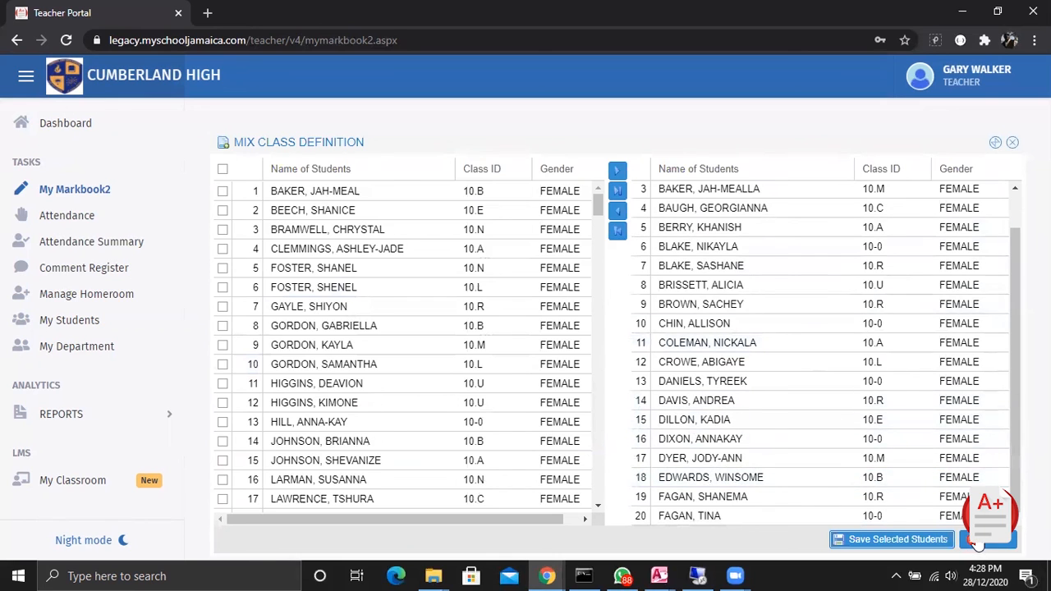
click(891, 535)
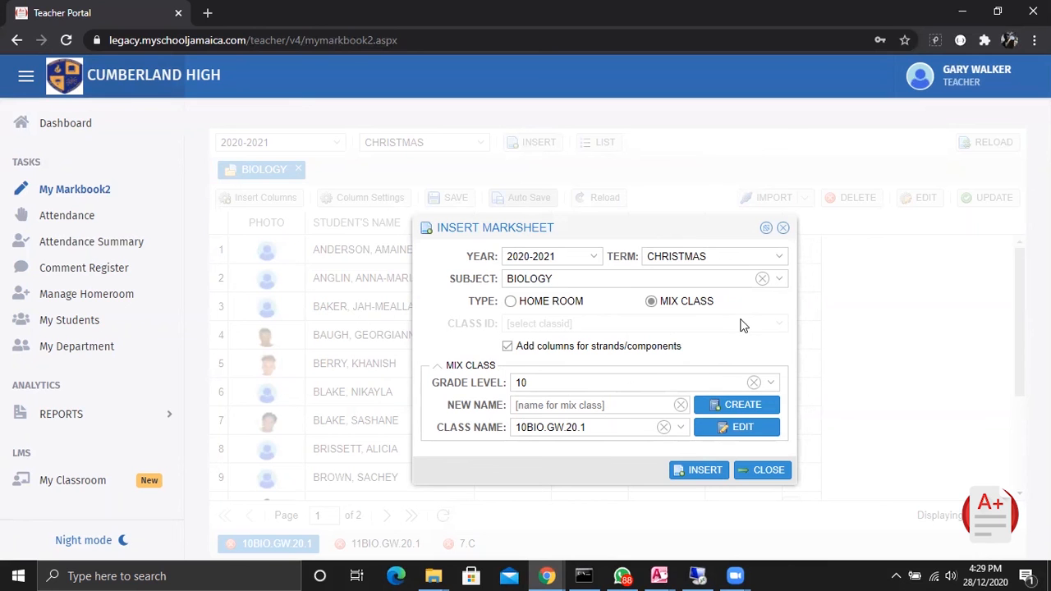
click(708, 473)
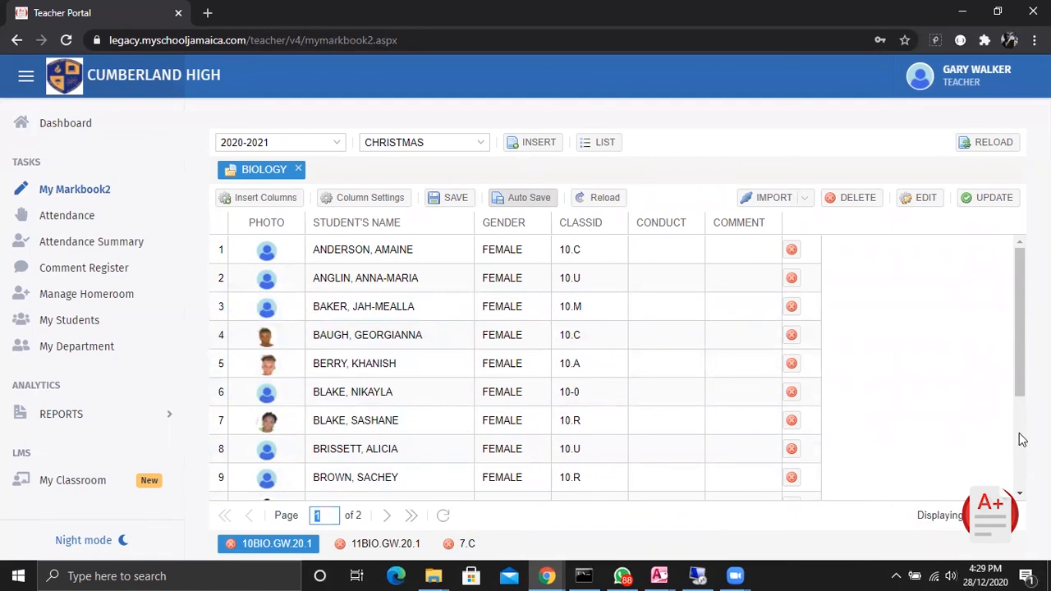
drag(1023, 342, 1020, 250)
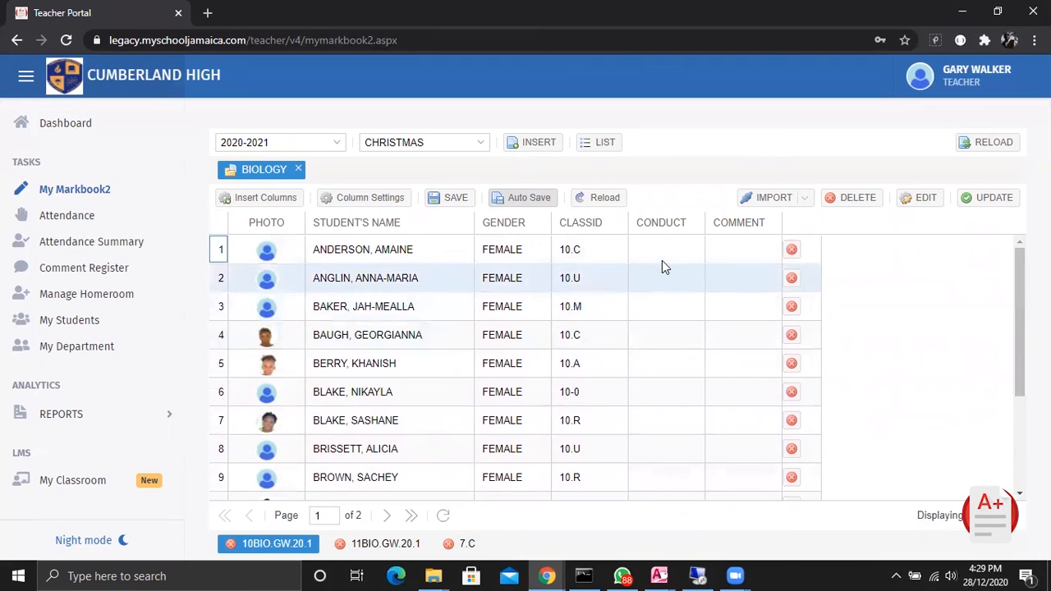